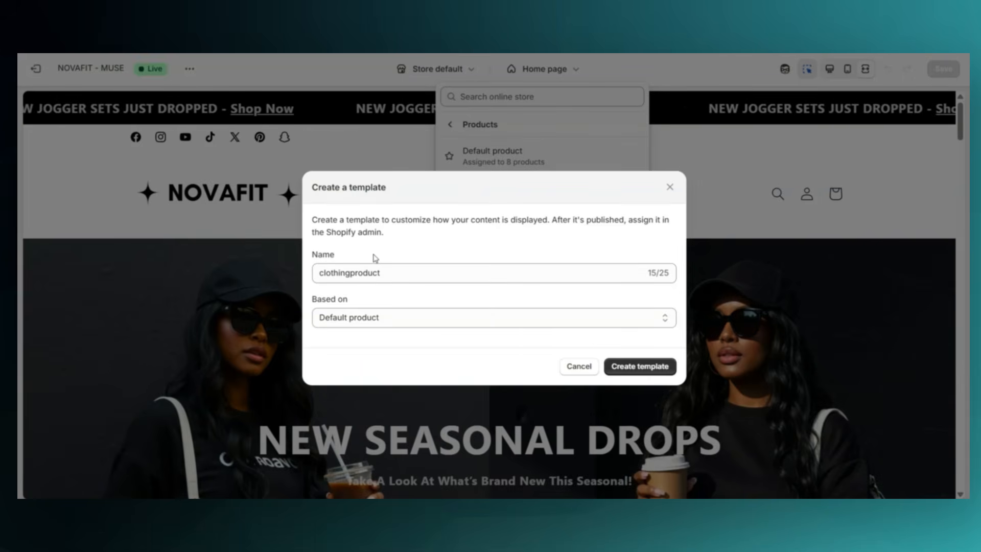
Create the clothingproduct template based on Default product, and leave the theme editor
click(639, 366)
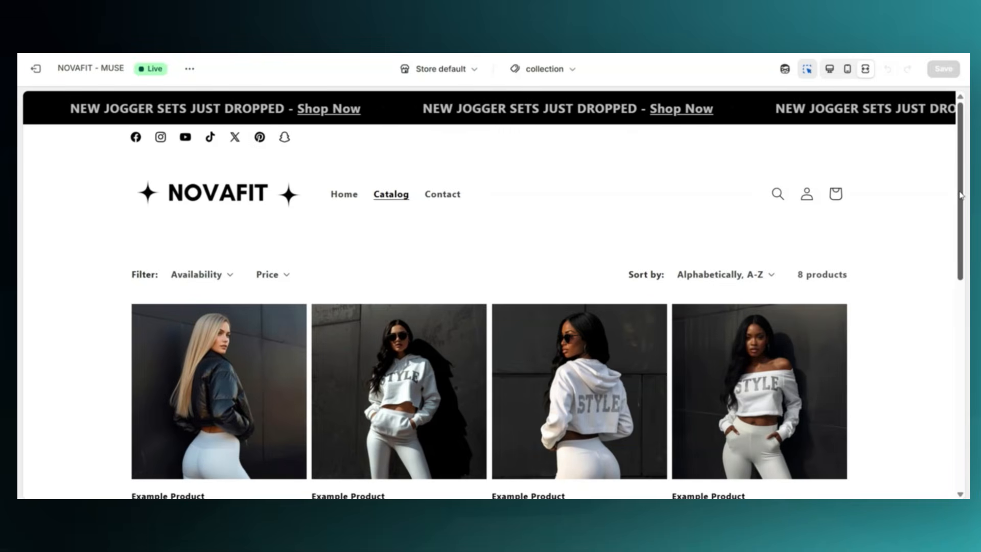
scroll(960, 195, down, 1)
scroll(961, 196, down, 1)
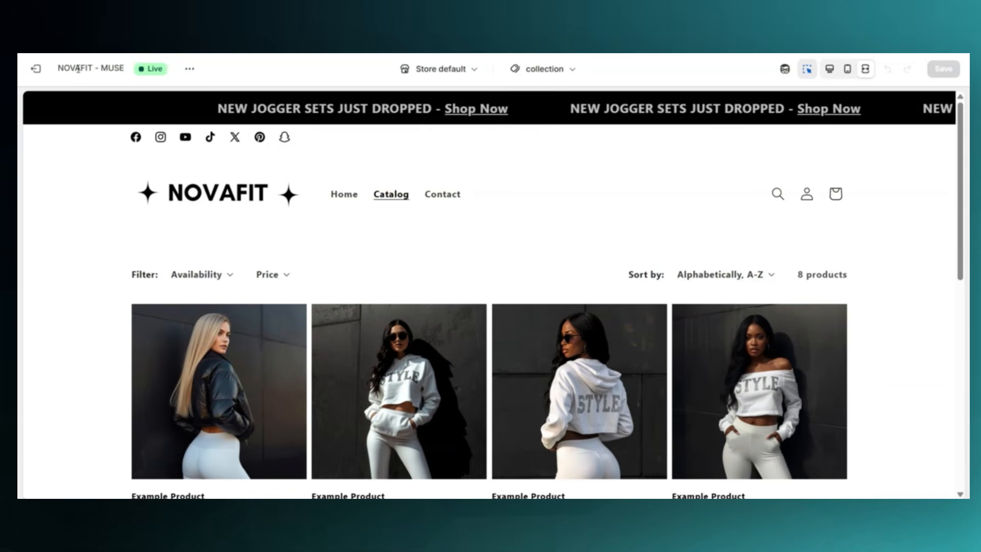
click(38, 70)
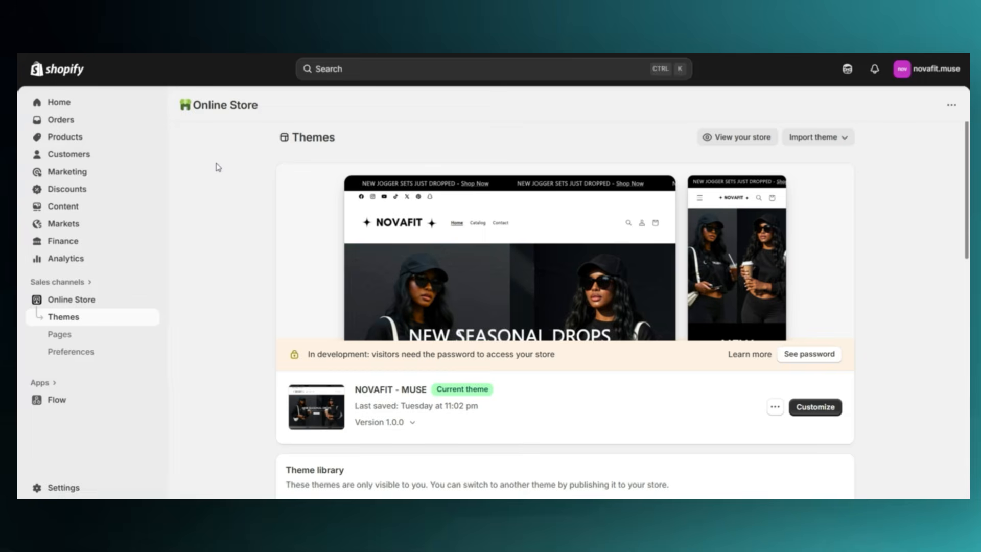
Assign the clothingproduct theme template to the product with the off-shoulder STYLE top and save the product
click(94, 142)
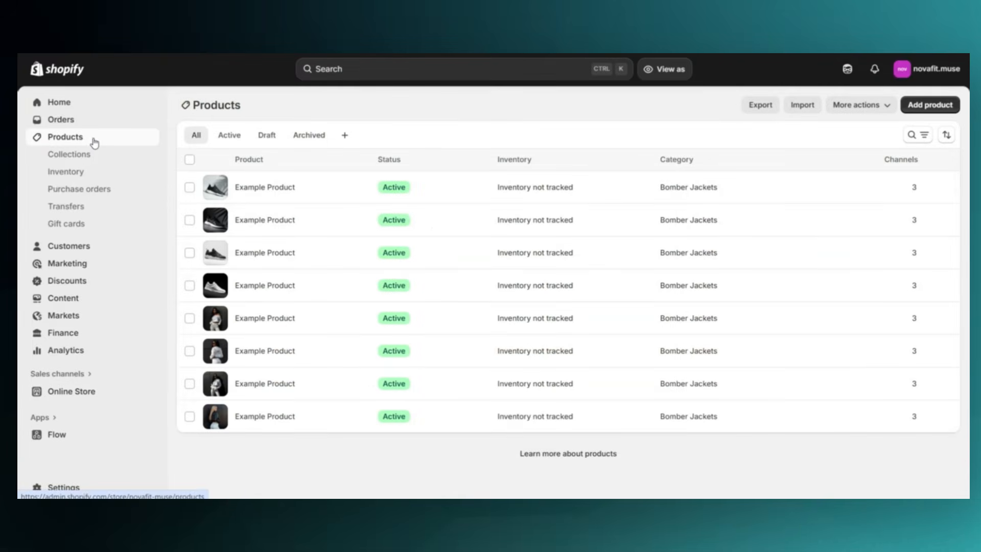
click(325, 323)
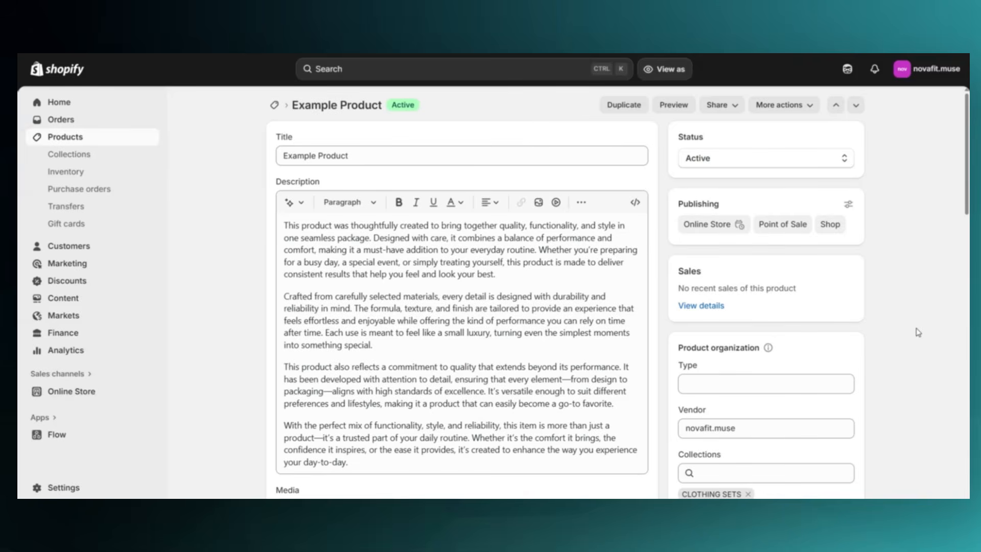
scroll(914, 332, down, 5)
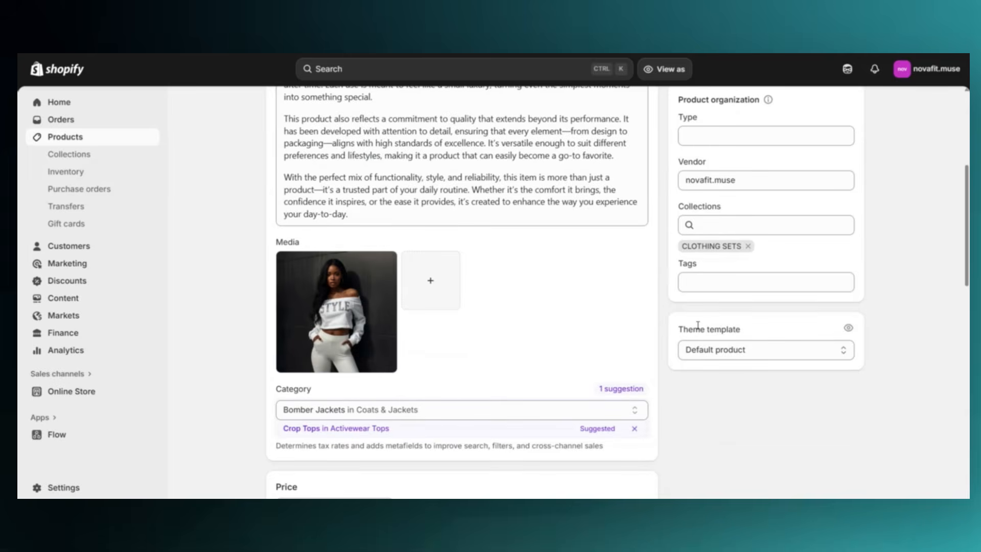
scroll(671, 330, down, 1)
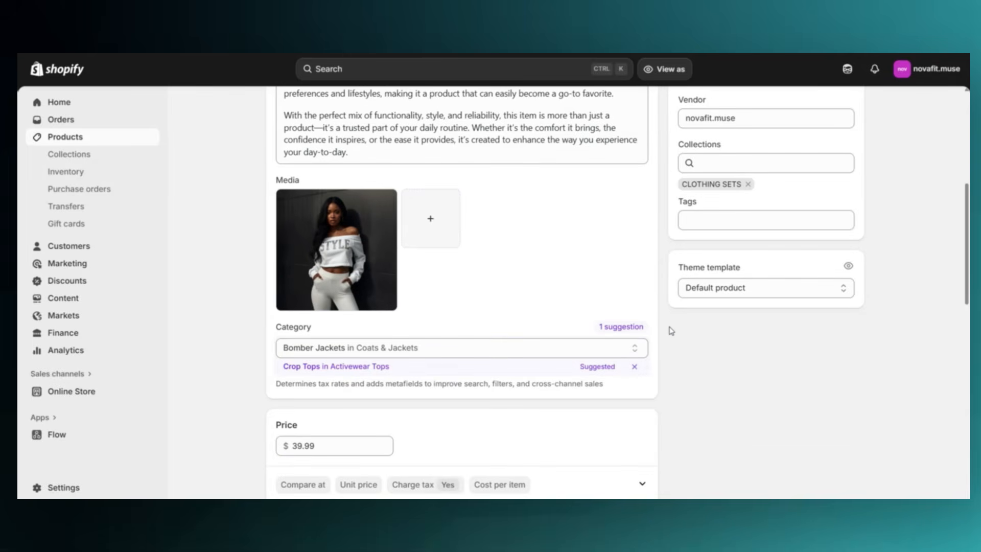
click(704, 292)
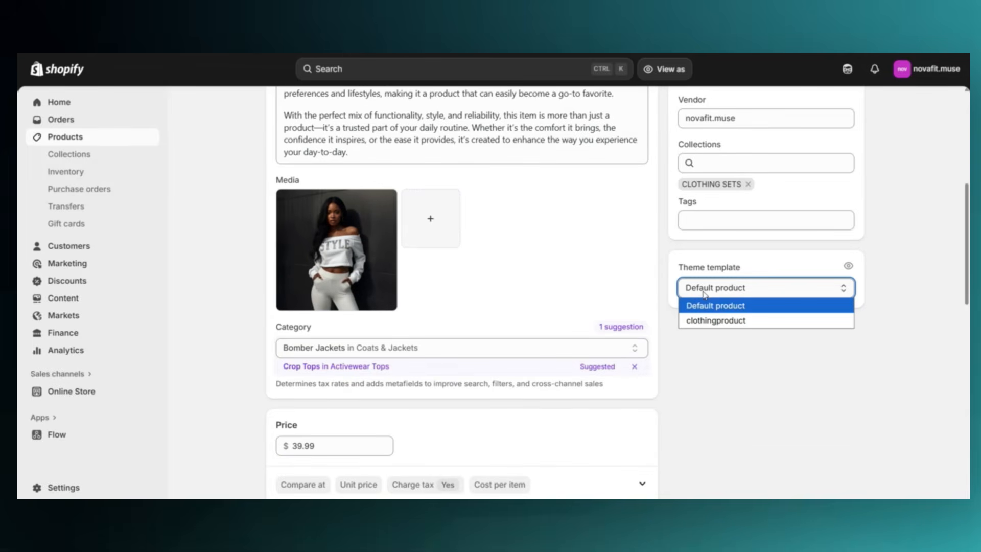
click(708, 321)
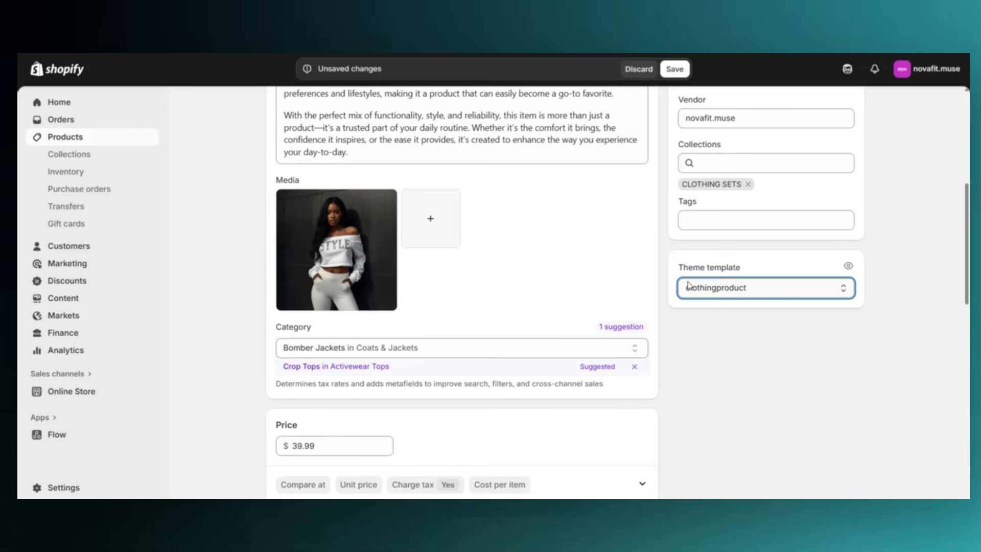
click(673, 69)
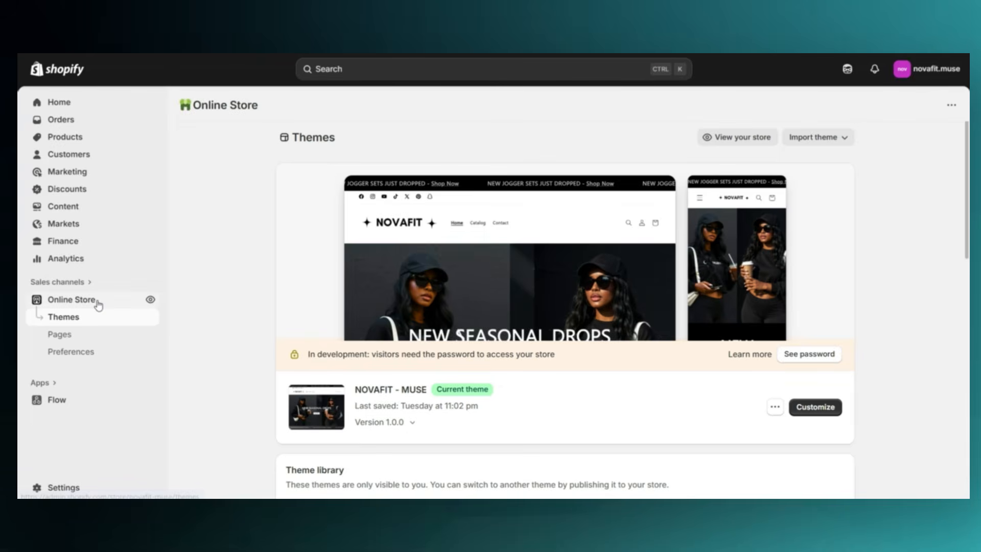
Add a new online store page titled "Clothing Size Chart" and set its visibility to Visible
click(88, 336)
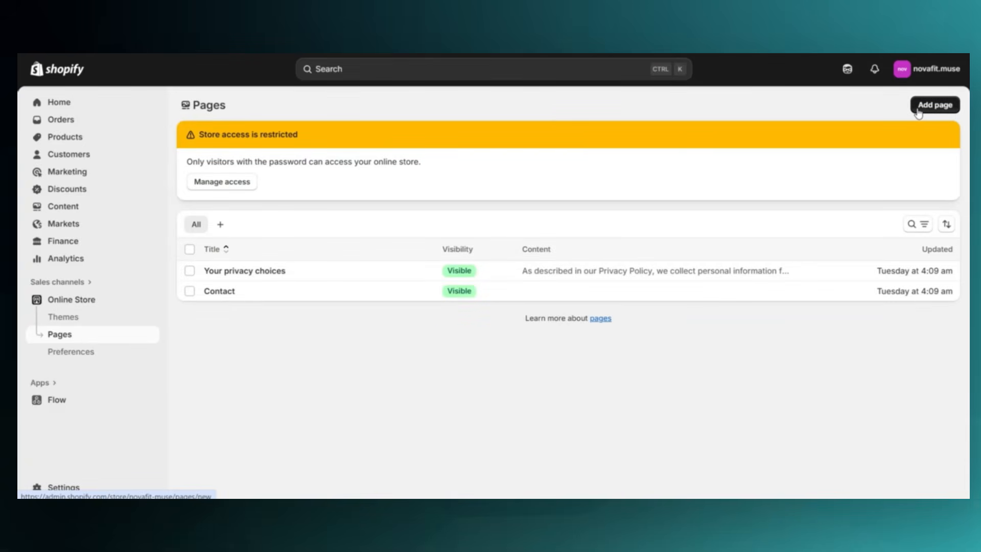
click(918, 113)
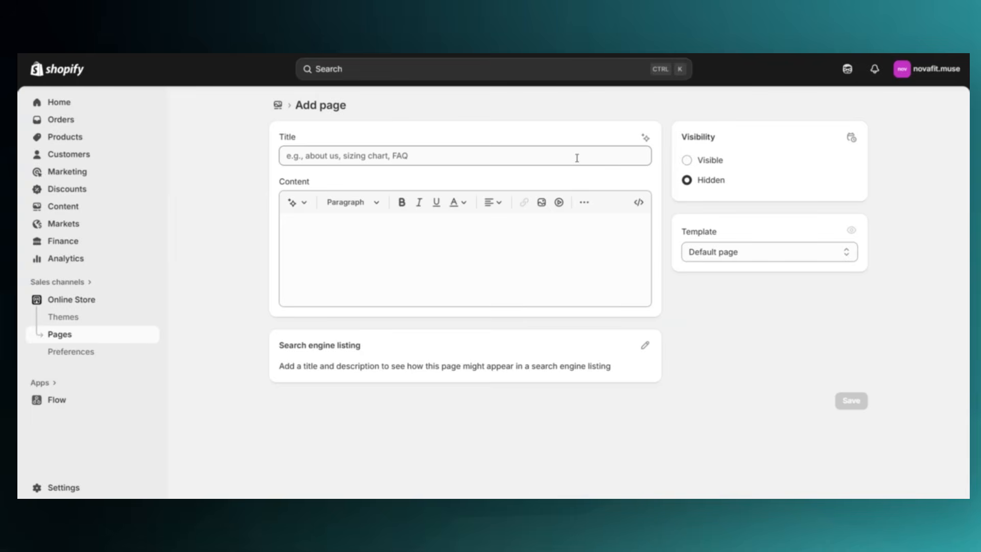
click(576, 158)
text(Clothing Size Chart)
click(263, 169)
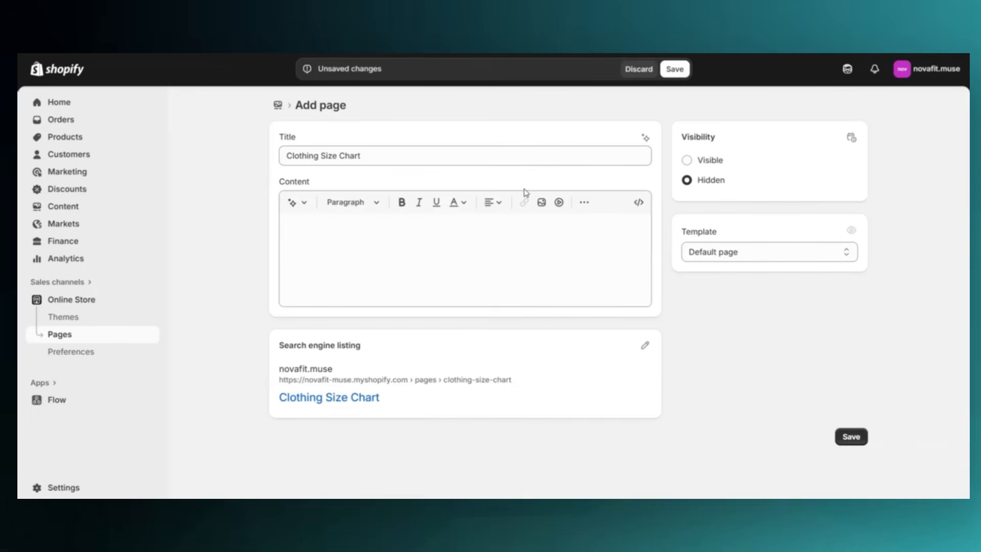
click(686, 160)
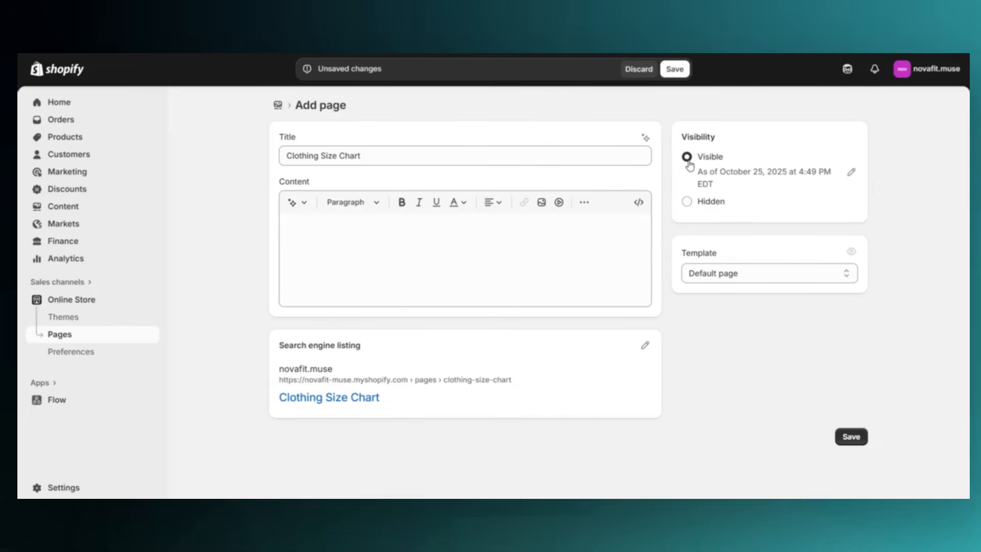
Generate the page content from the prompt "Size Chart for clothing" with the Expert tone and keep the text
click(326, 224)
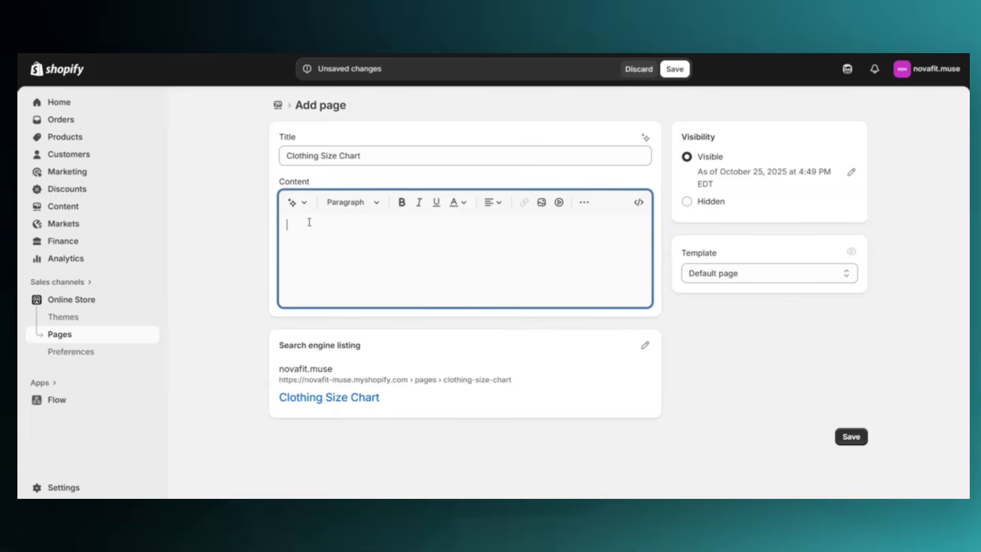
click(293, 203)
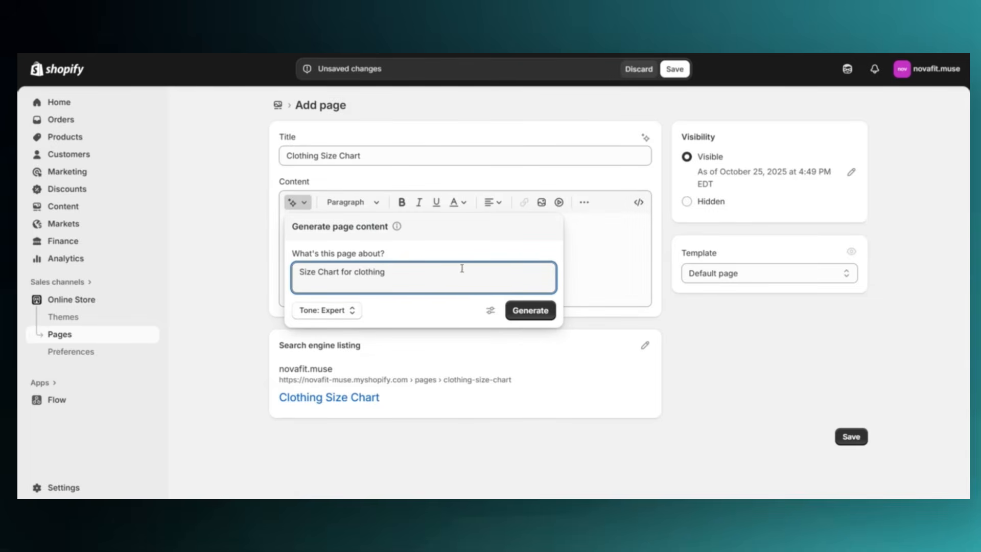
click(515, 310)
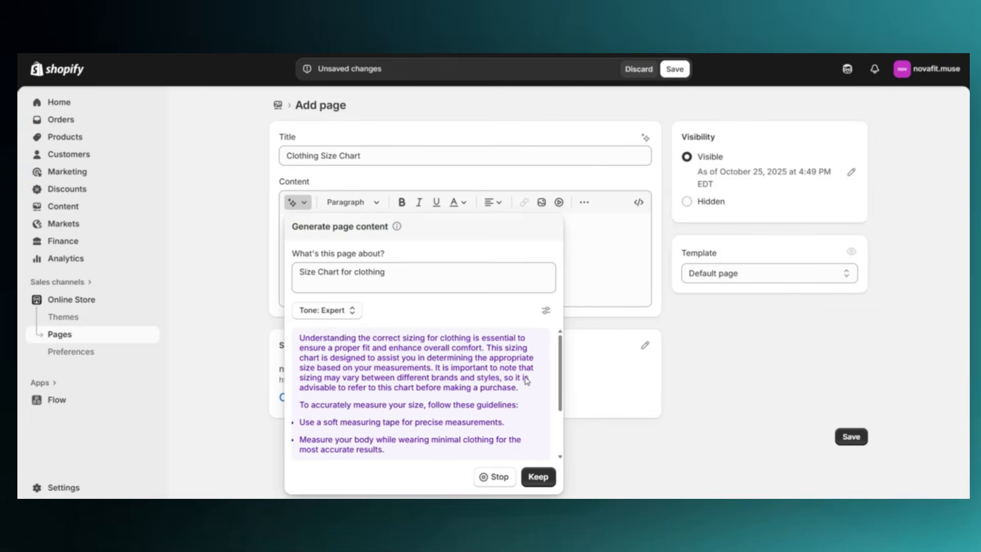
scroll(513, 387, down, 5)
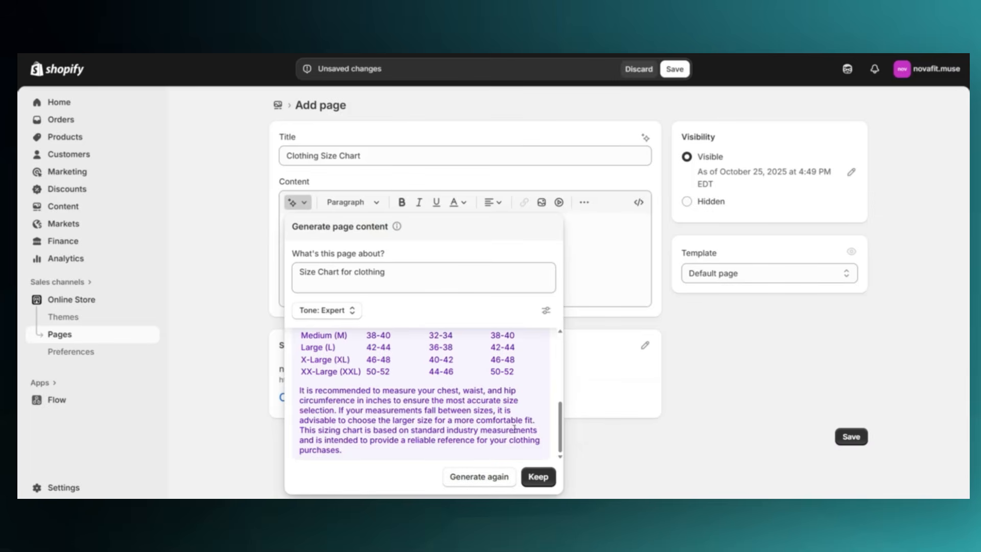
scroll(513, 428, up, 2)
scroll(514, 428, down, 1)
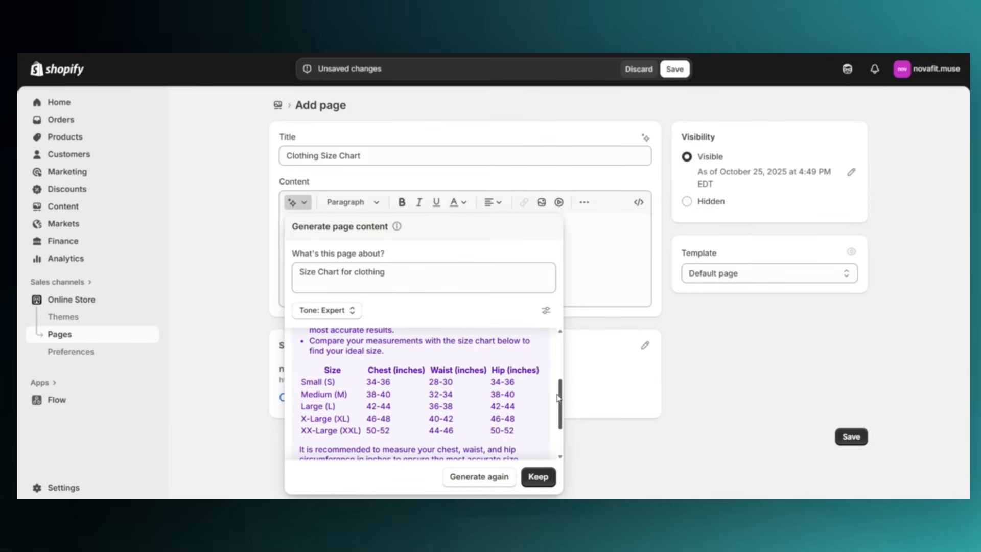
click(537, 476)
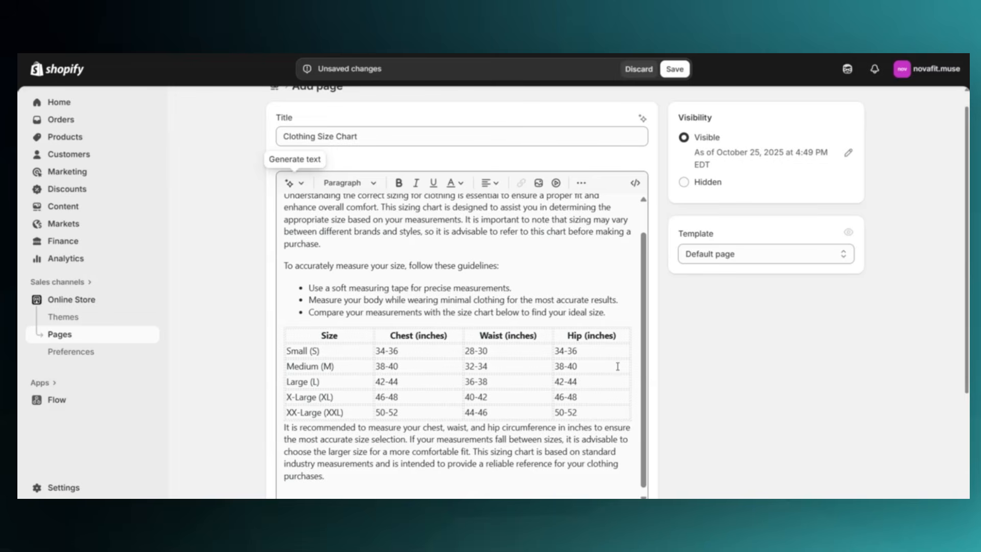
Check the size table's text in the page content and add a blank line between the table and the closing paragraph
click(514, 264)
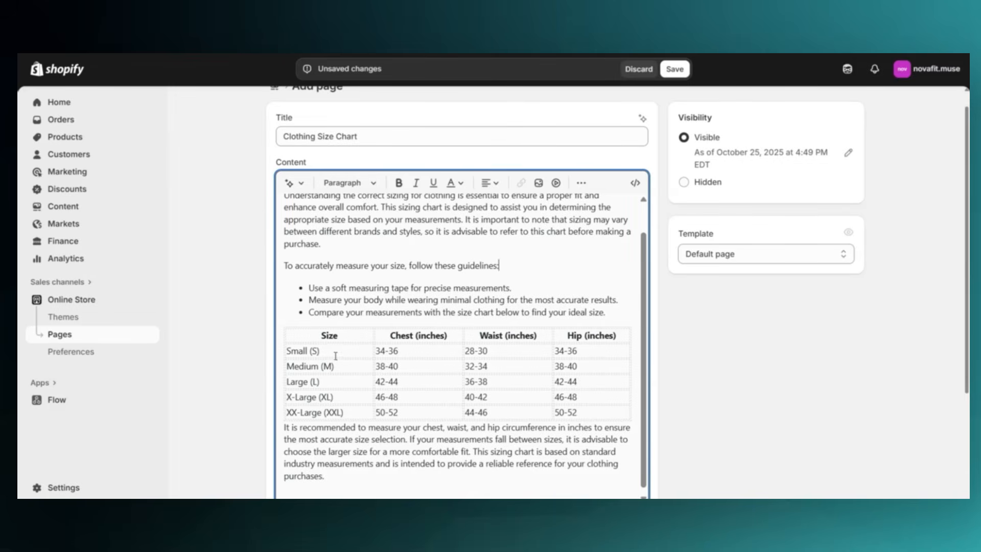
drag(335, 356, 286, 350)
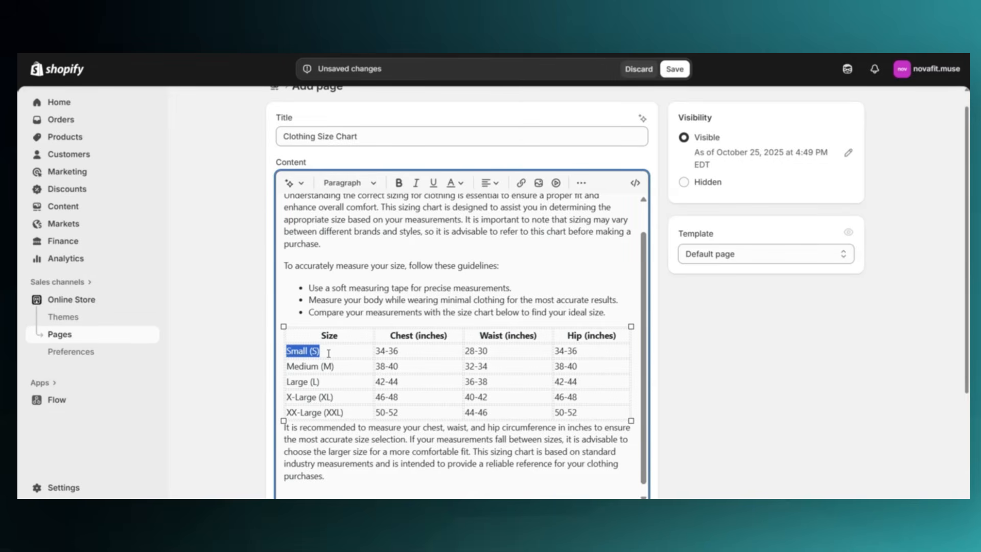
click(329, 353)
drag(644, 313, 643, 321)
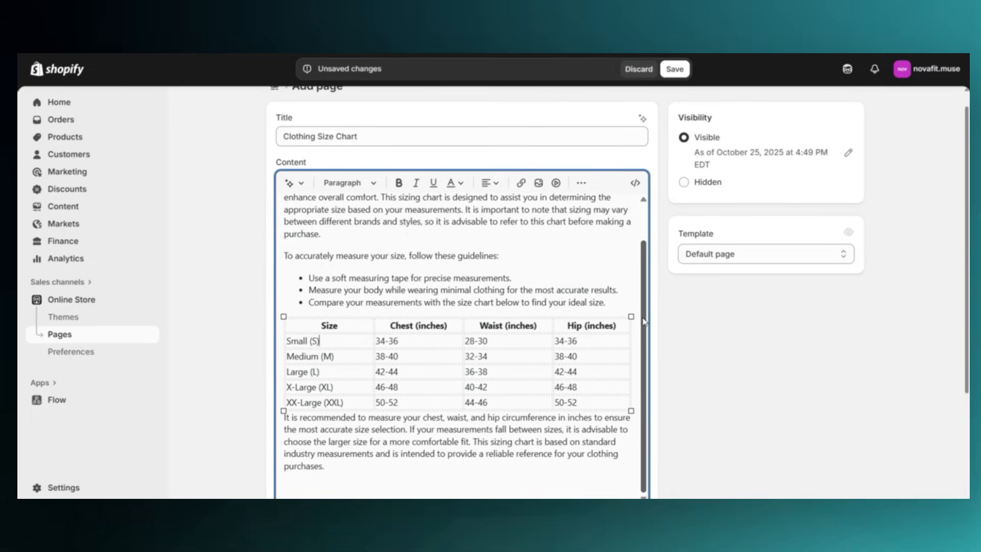
scroll(644, 321, up, 2)
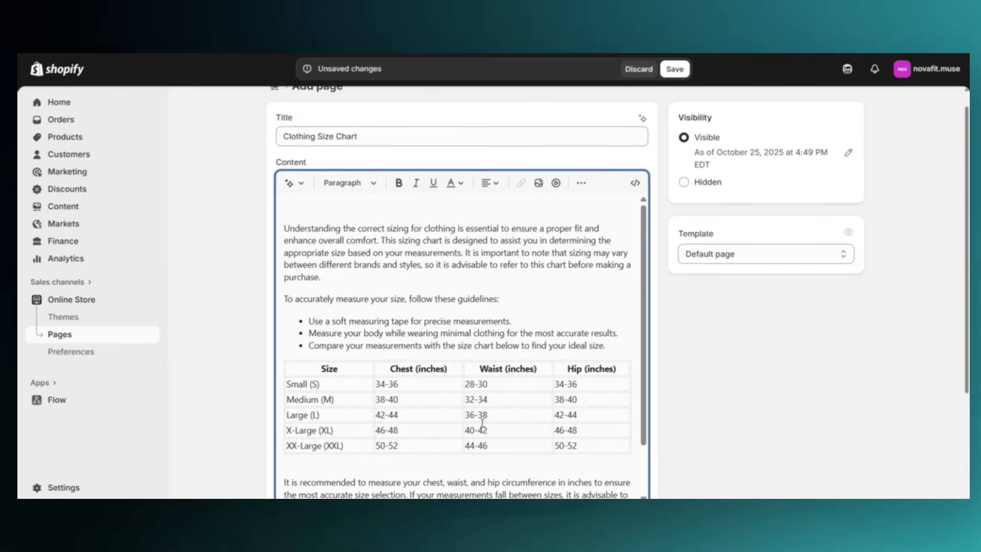
Format the line "To accurately measure your size, follow these guidelines:" as bold Heading 3
drag(499, 299, 284, 298)
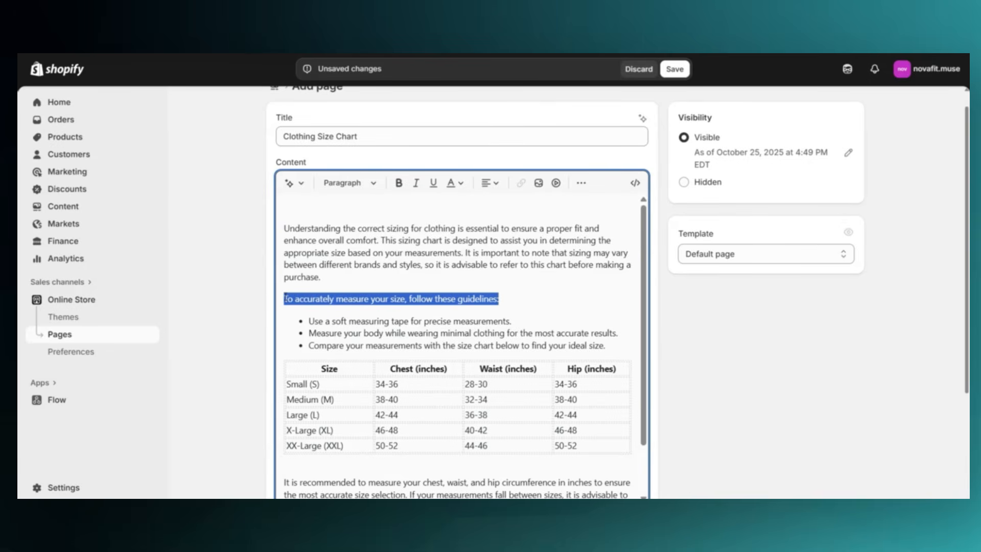
click(398, 182)
click(350, 183)
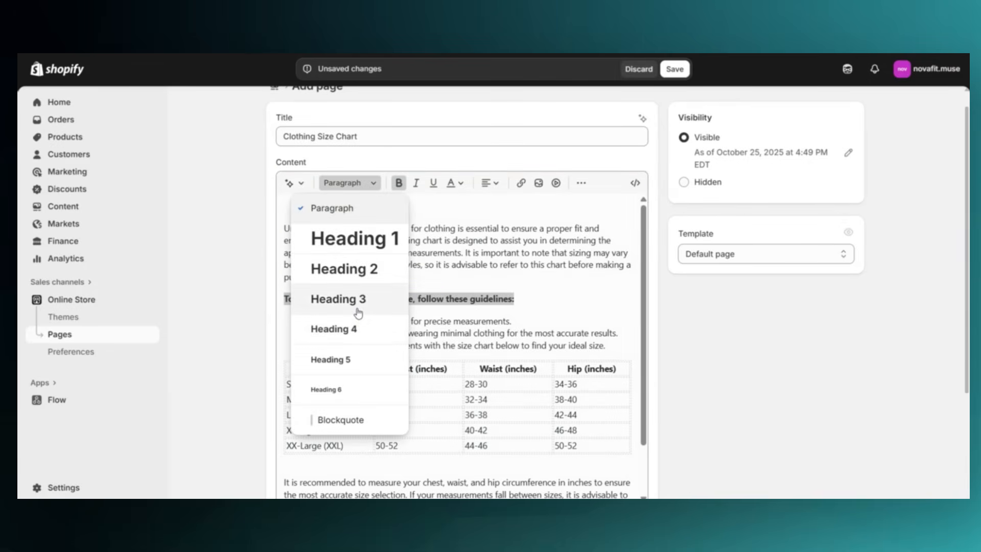
click(358, 311)
click(375, 280)
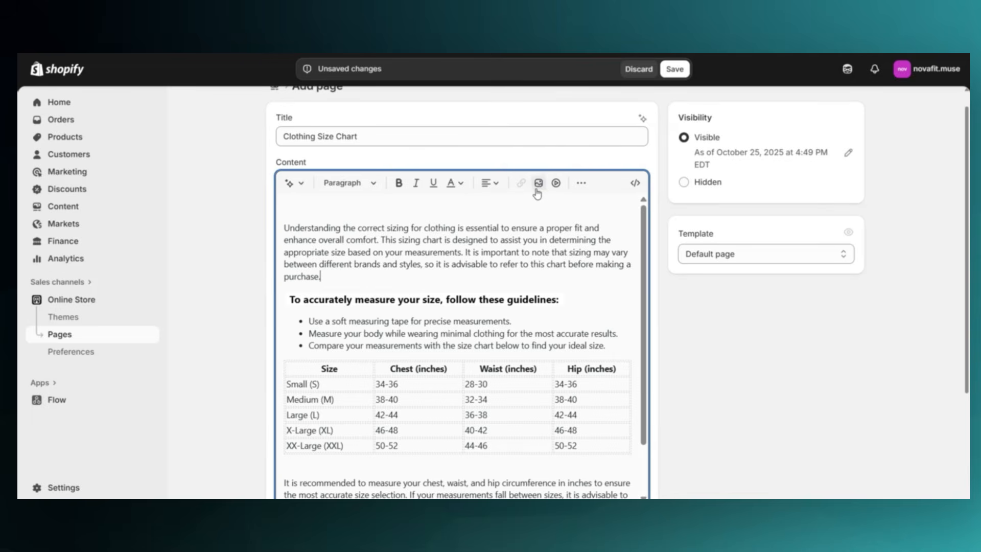
Save the Clothing Size Chart page and look over its content
scroll(538, 190, up, 1)
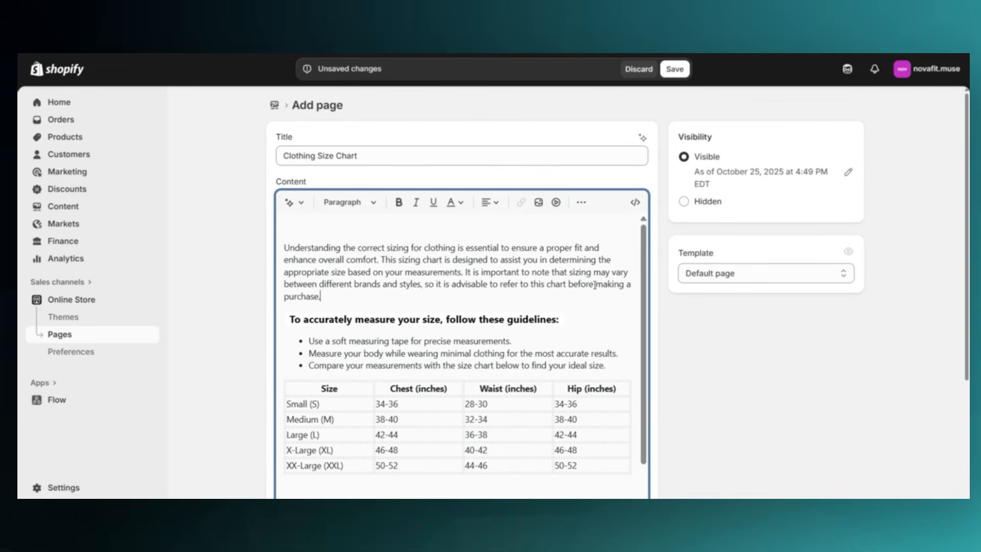
click(666, 72)
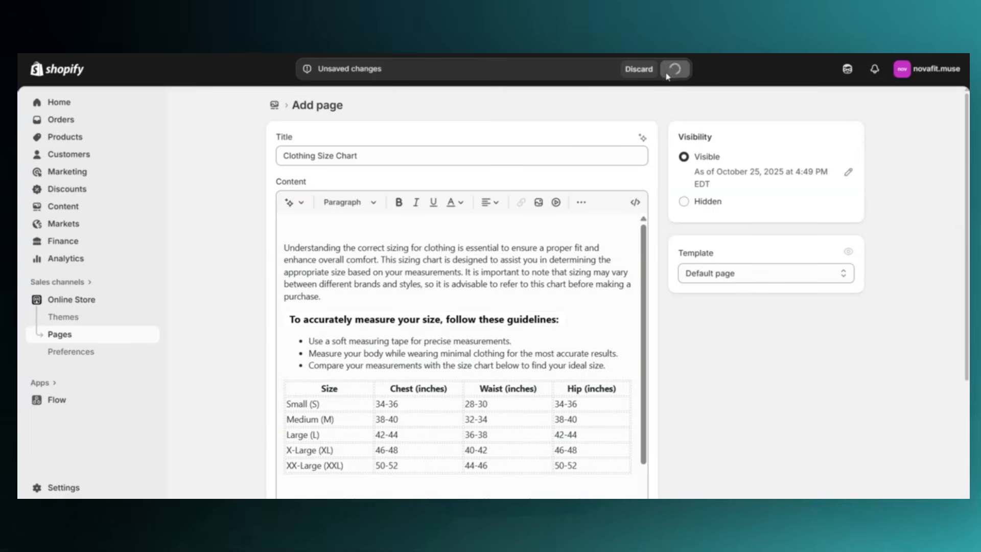
scroll(662, 214, down, 1)
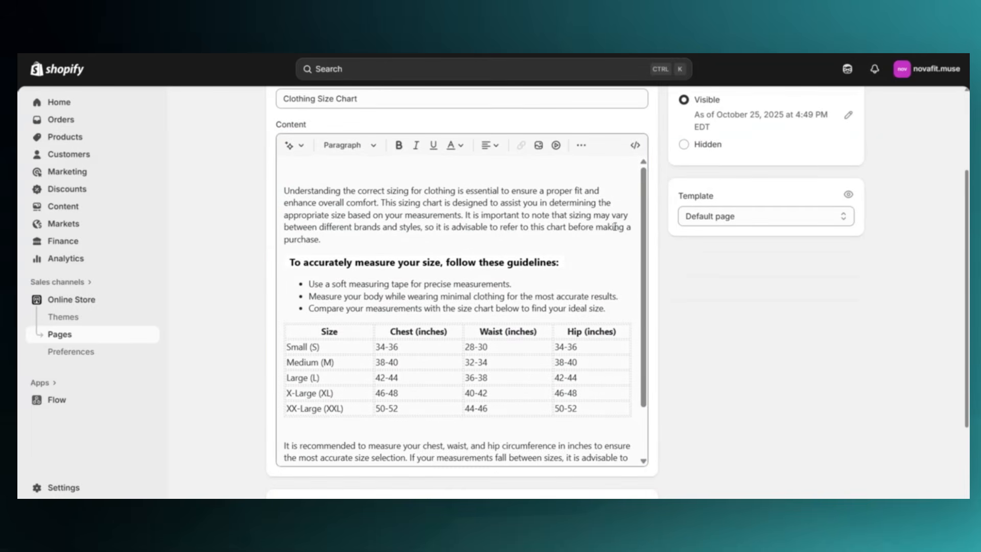
scroll(662, 214, up, 3)
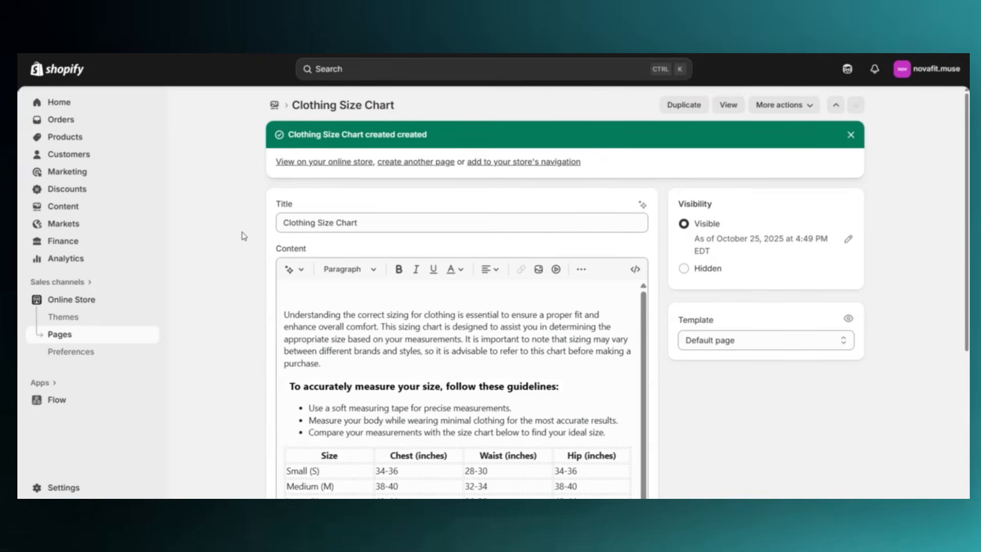
Open the NOVAFIT - MUSE theme for customization and bring up the clothingproduct template
click(101, 300)
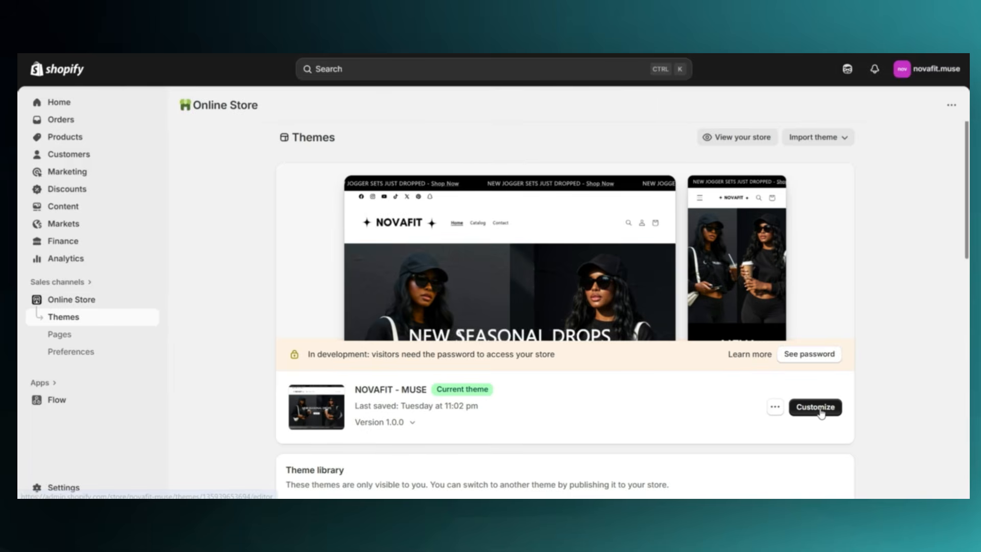
click(816, 407)
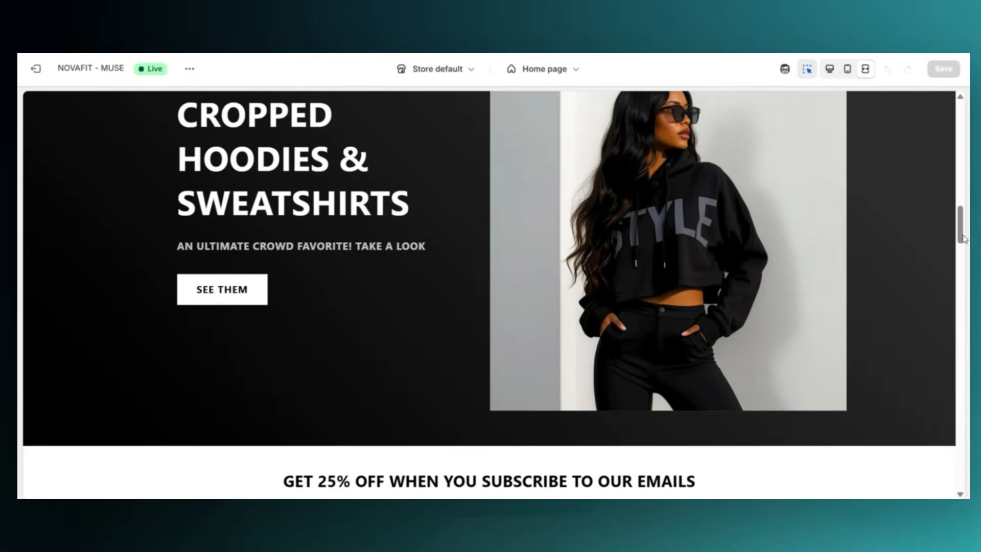
scroll(963, 237, down, 8)
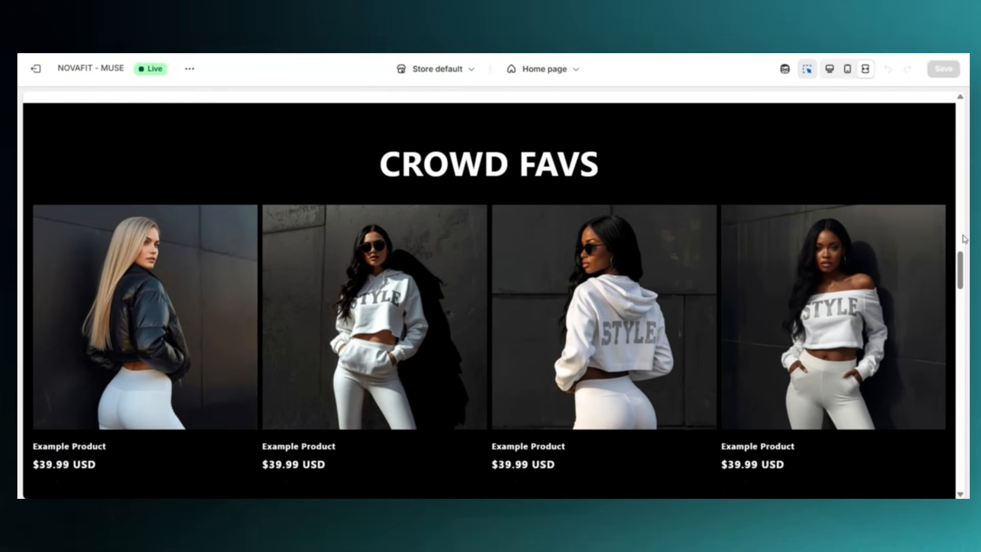
scroll(963, 238, down, 1)
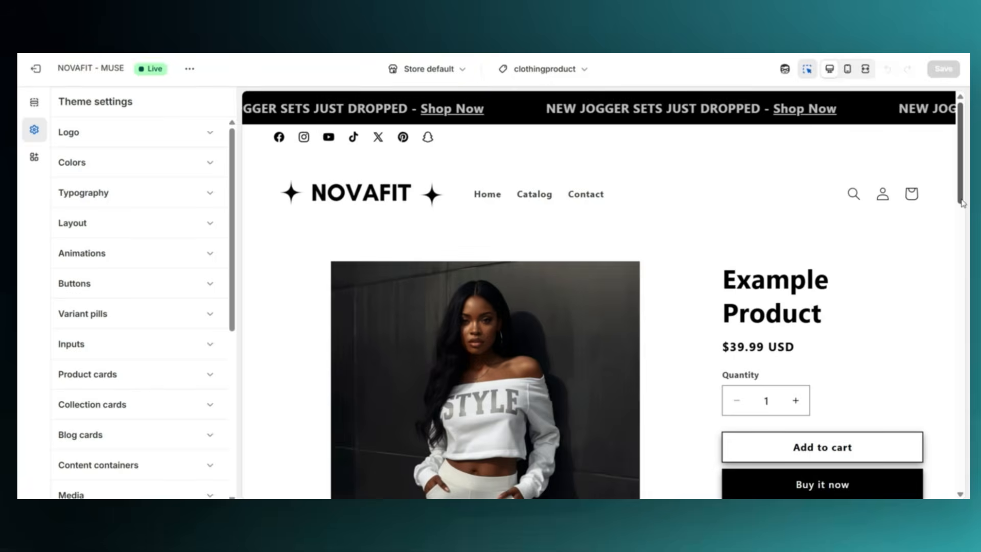
Add a Pop-up block directly beneath the buy buttons on the clothingproduct template
scroll(962, 203, down, 2)
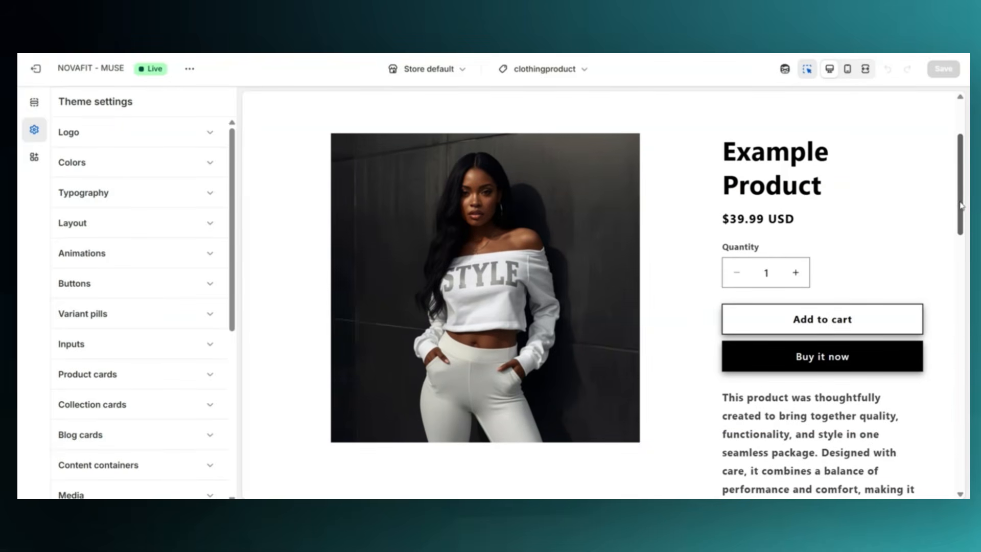
scroll(962, 205, down, 1)
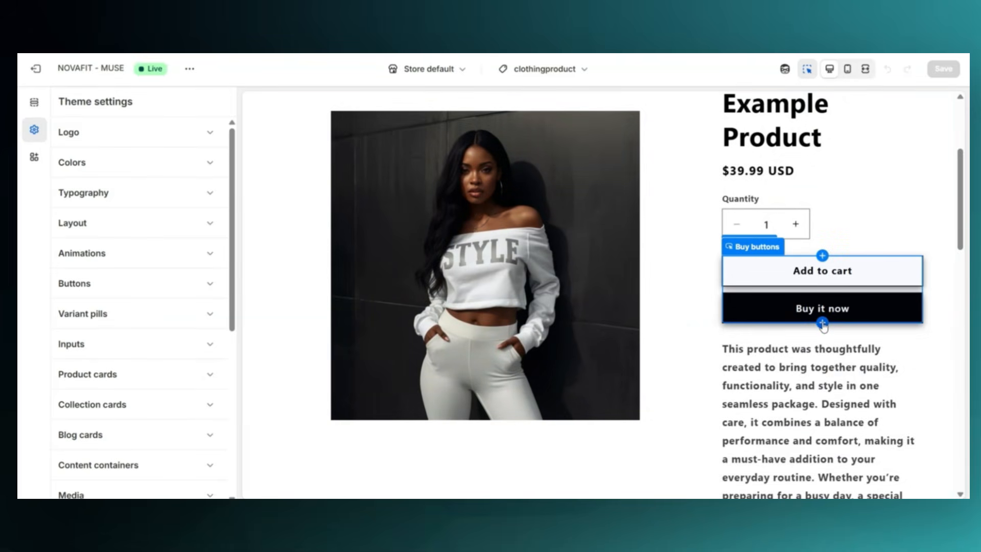
click(822, 324)
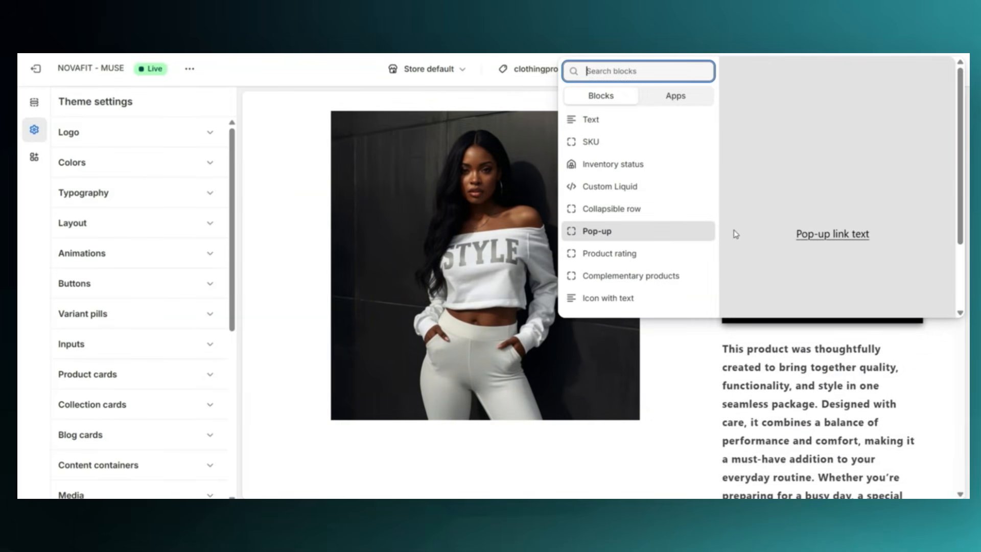
click(608, 232)
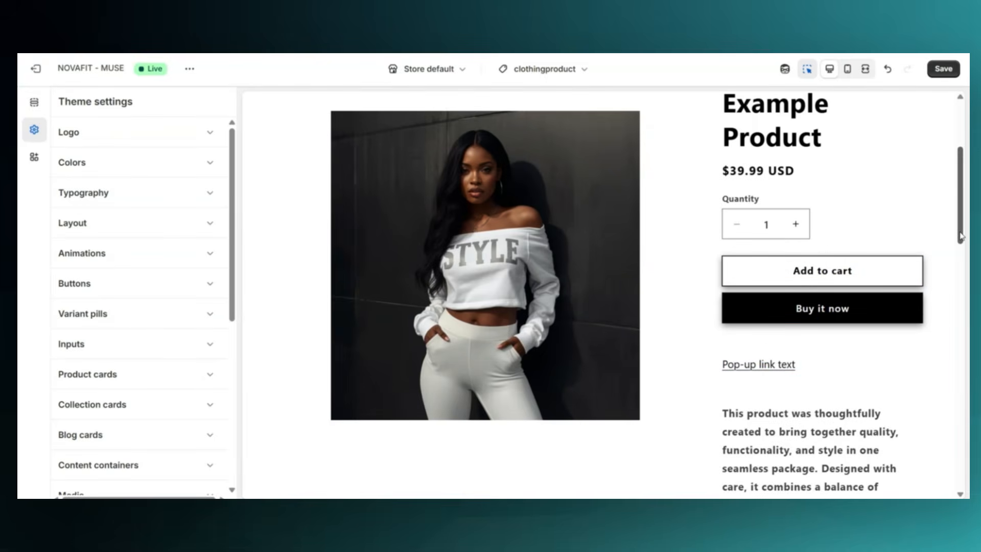
scroll(961, 236, up, 1)
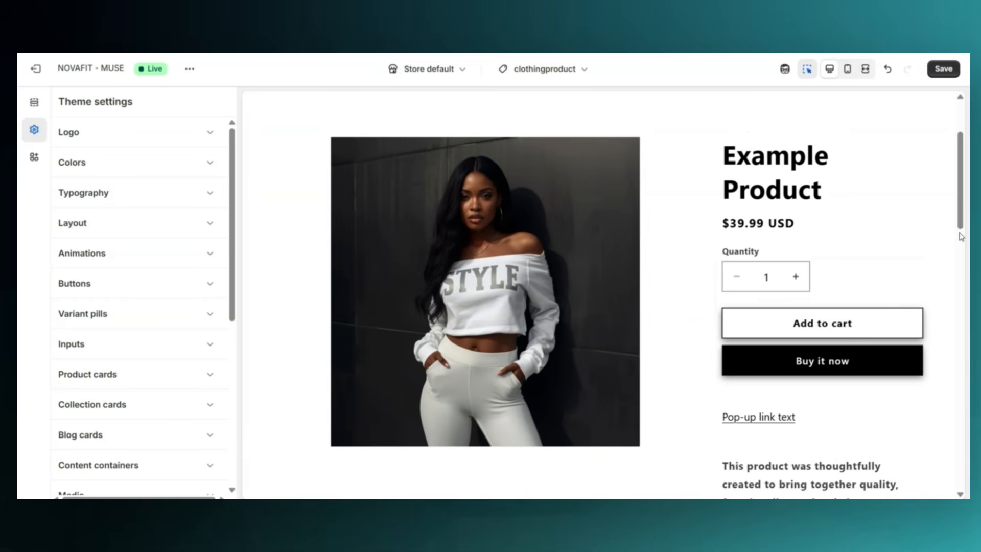
scroll(817, 357, down, 1)
Set the pop-up's link label to "Size Chart" and link it to the Clothing Size Chart page
click(797, 369)
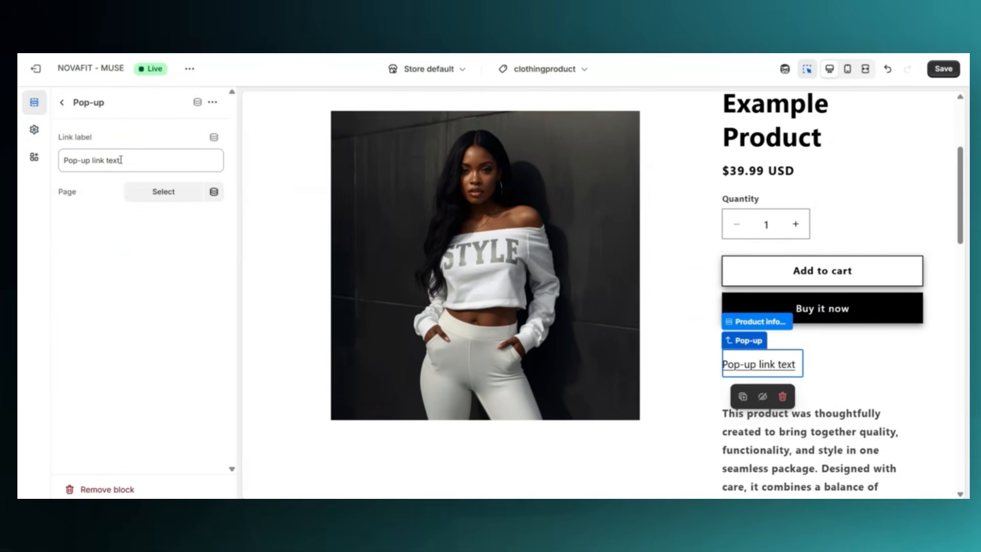
drag(121, 160, 55, 159)
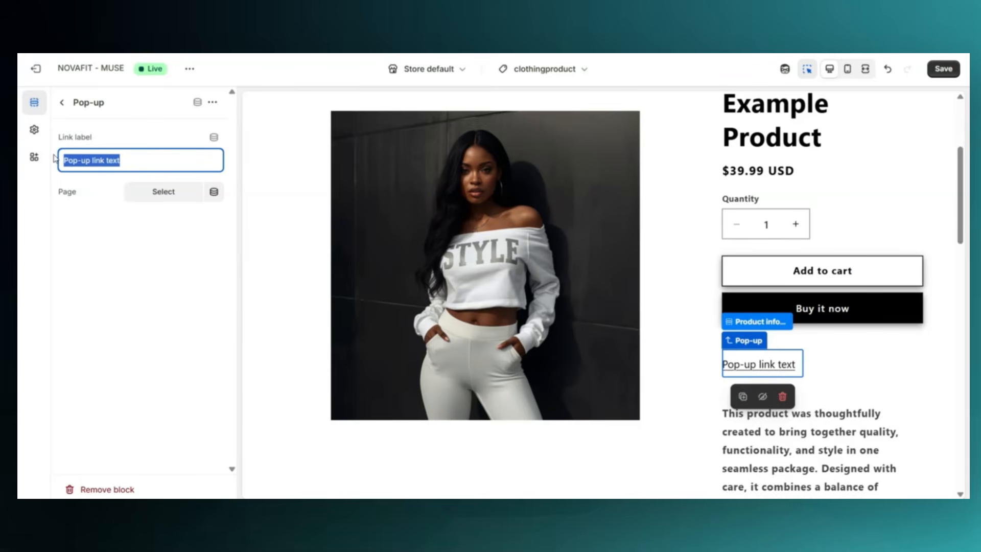
text(Size Chart)
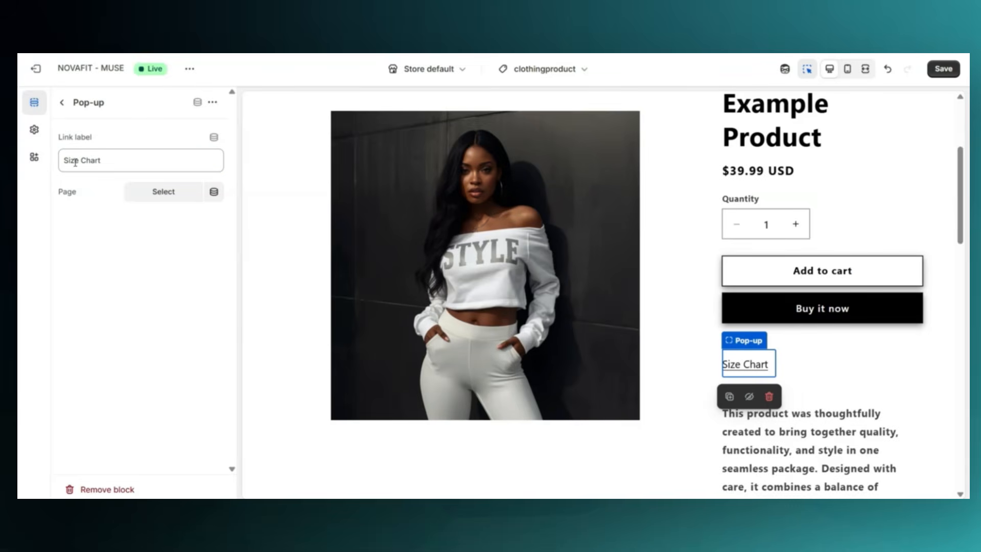
click(148, 193)
click(186, 204)
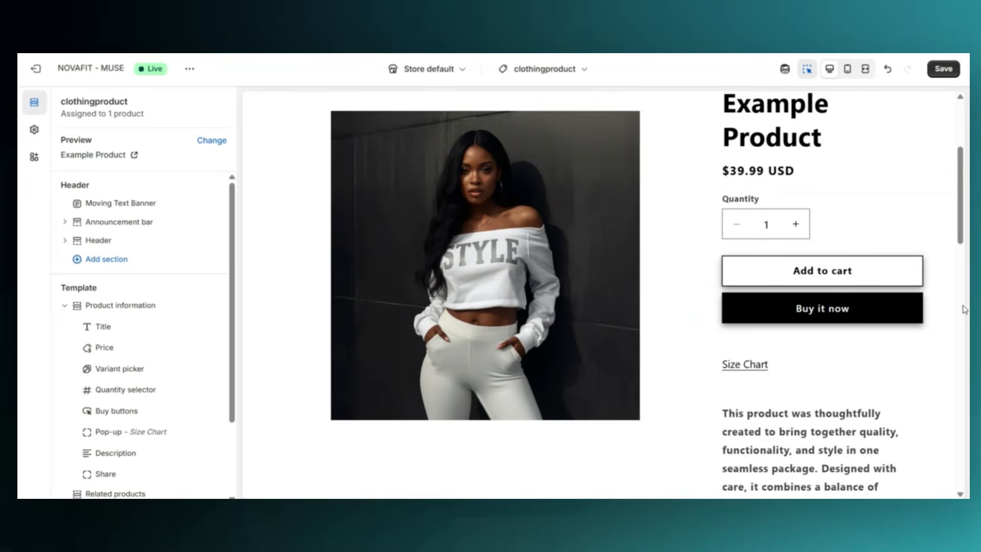
Move the Size Chart pop-up block between the Variant picker and the Quantity selector
scroll(964, 309, up, 1)
scroll(964, 308, down, 1)
scroll(134, 284, down, 1)
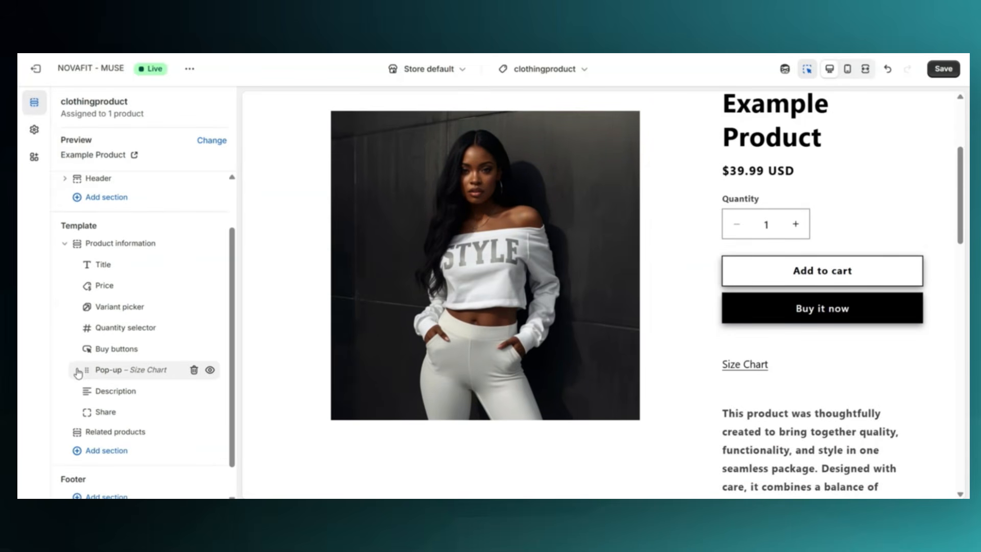
drag(86, 370, 85, 306)
scroll(963, 266, up, 2)
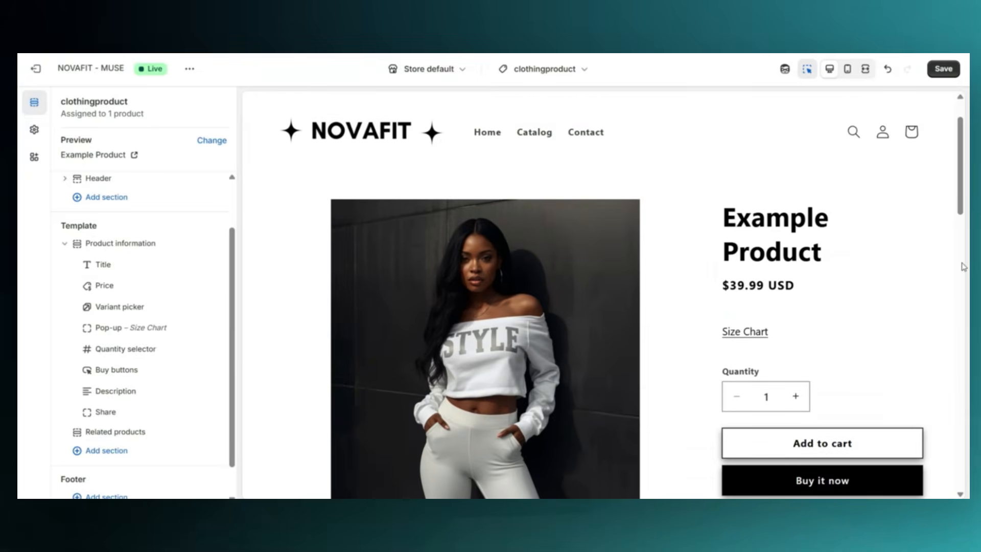
scroll(963, 266, down, 1)
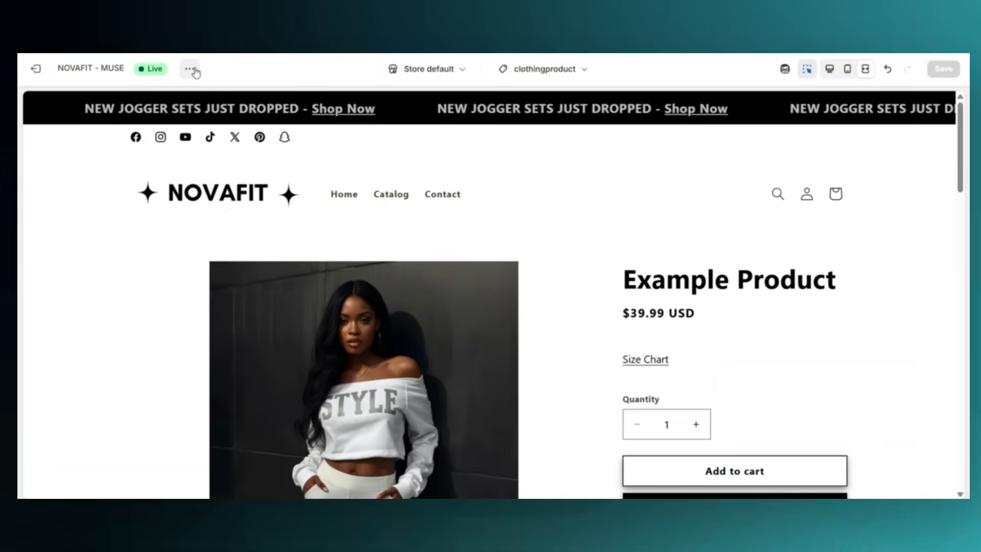
View the product page in the live store and read through its Size Chart pop-up from start to end
click(189, 68)
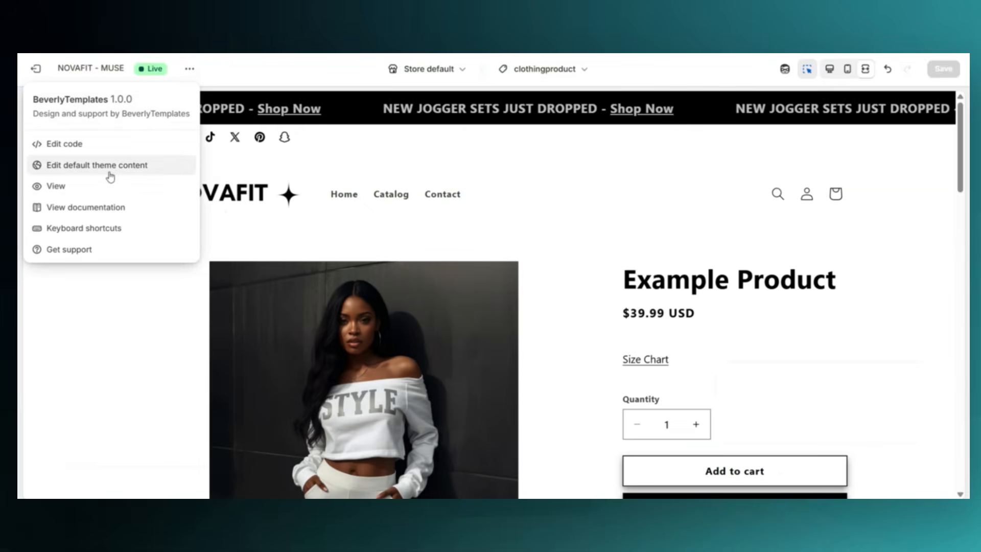
click(81, 187)
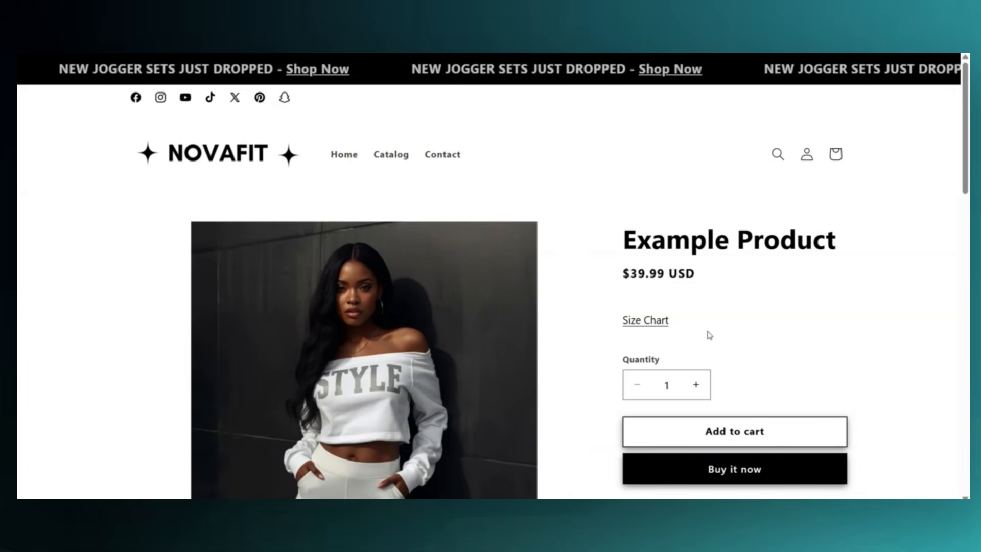
click(644, 319)
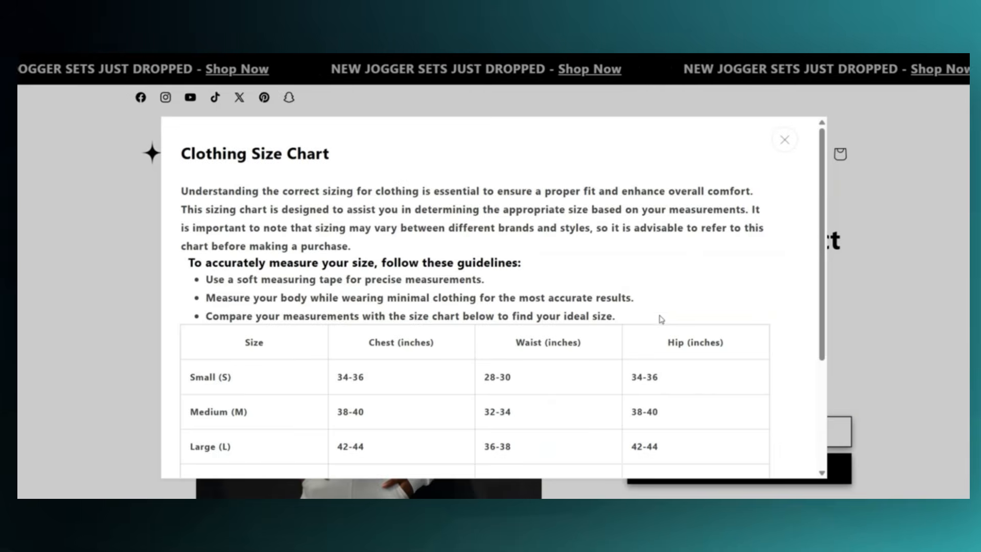
scroll(797, 309, down, 2)
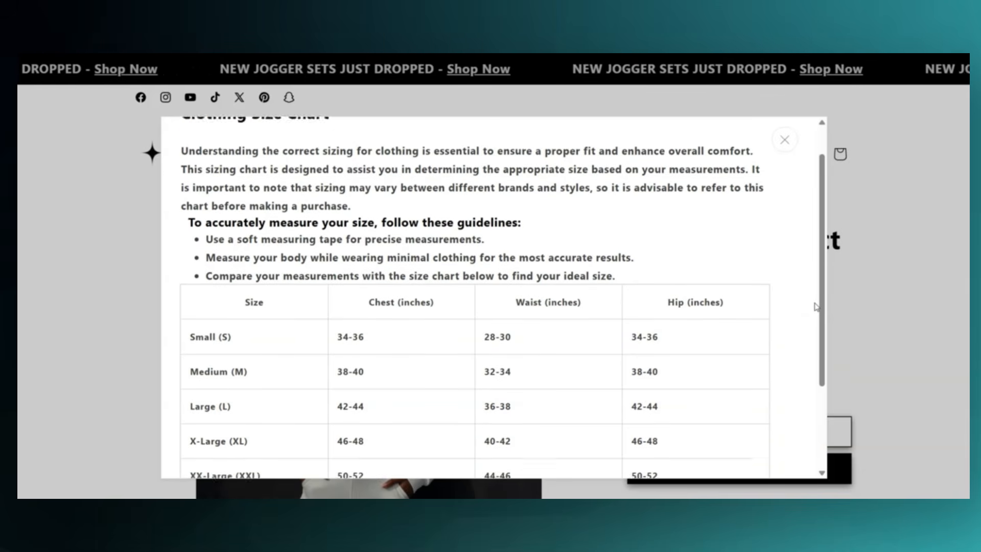
scroll(815, 306, down, 3)
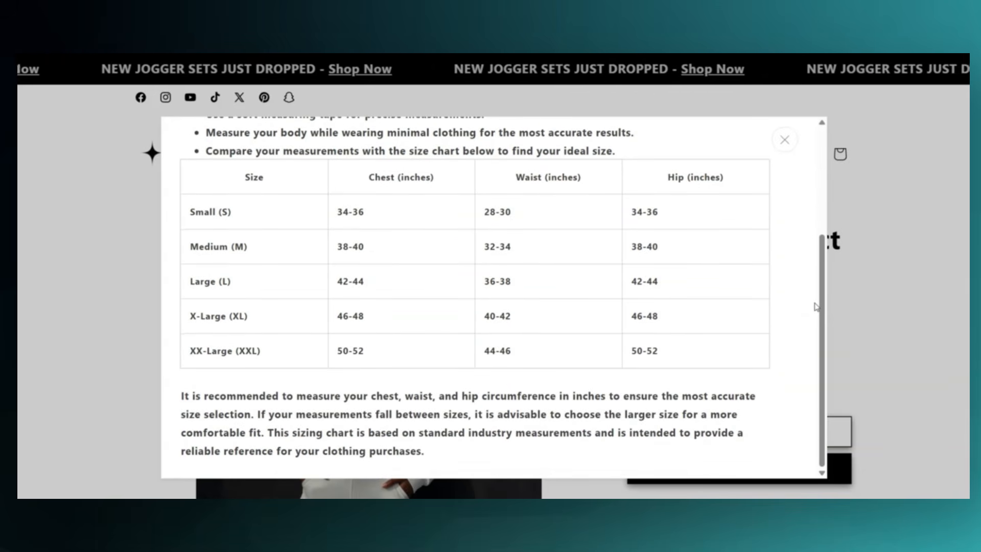
scroll(826, 290, up, 5)
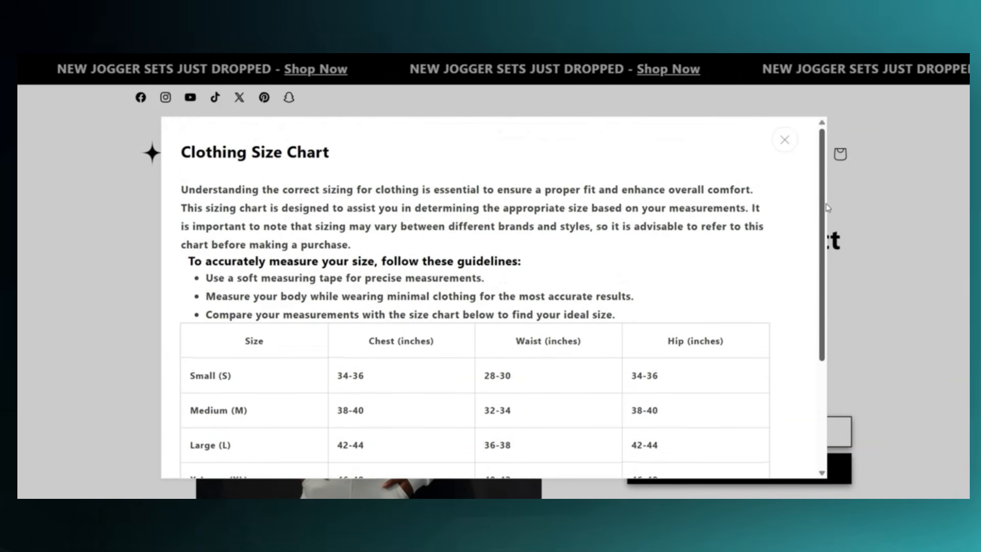
click(784, 141)
Look over the storefront product page and browse the store's home page
scroll(546, 245, down, 1)
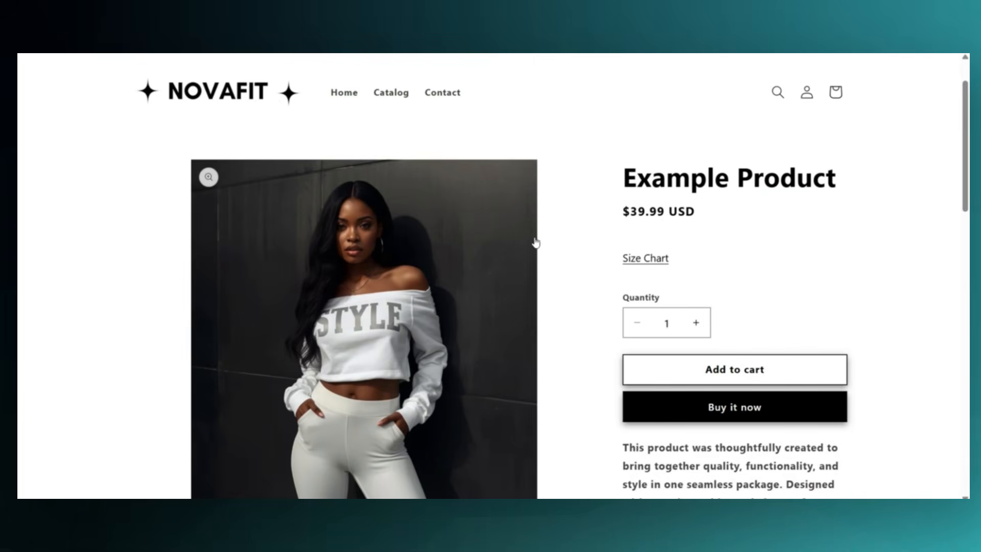
scroll(536, 242, up, 1)
click(276, 167)
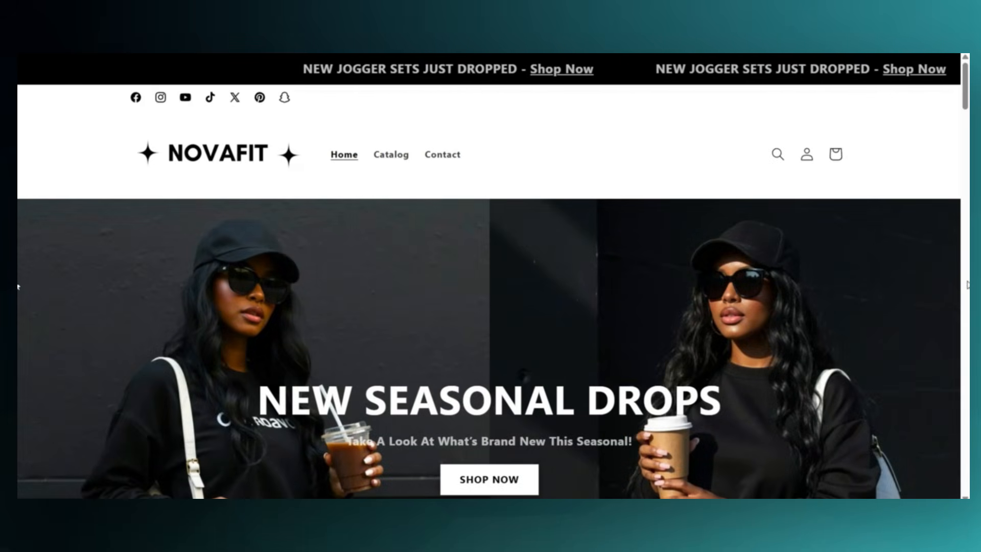
scroll(965, 286, down, 3)
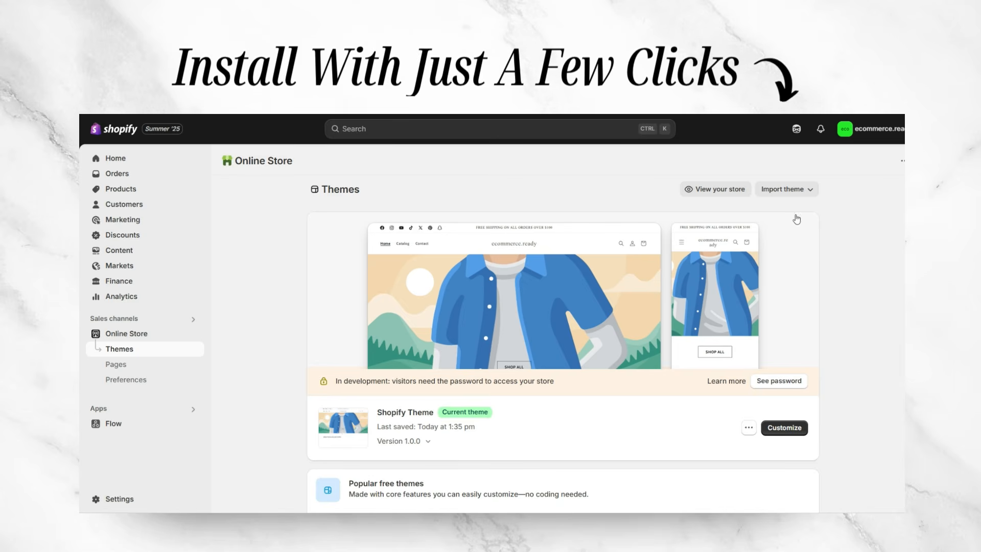
Import a theme into the online store by uploading ShopifyTheme.zip.zip
click(787, 189)
click(795, 231)
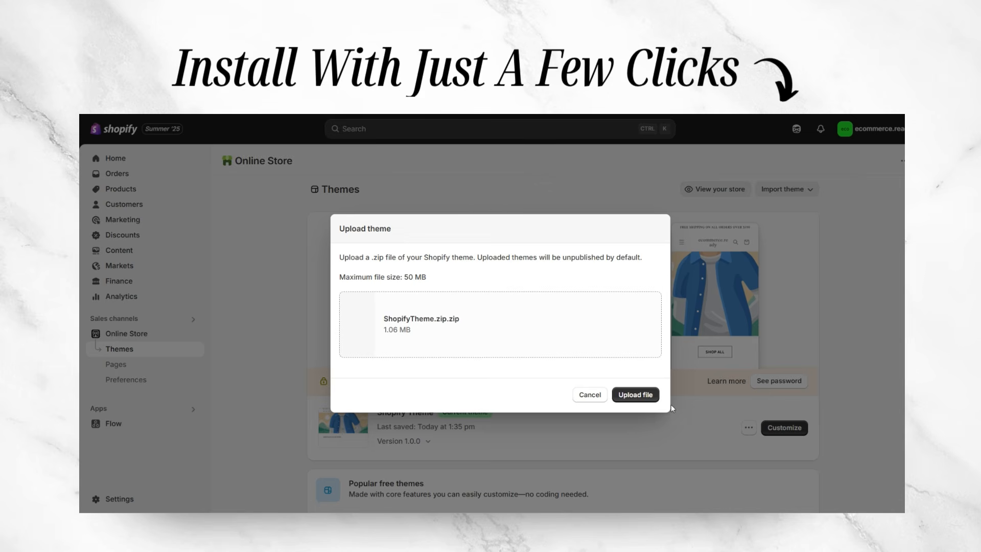
click(647, 398)
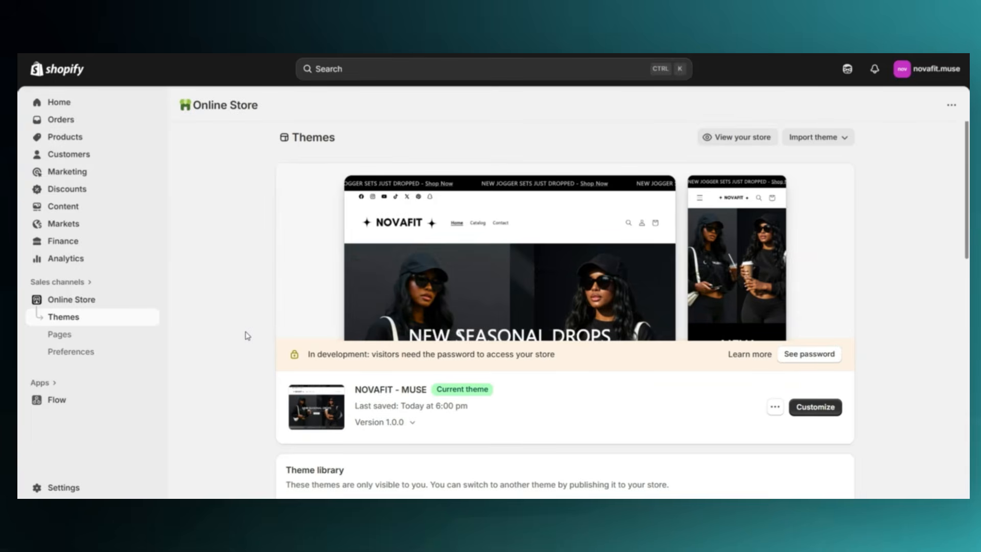
Open the first clothing Example Product and add the line "See our Sizing chart." after the description's first paragraph
click(94, 138)
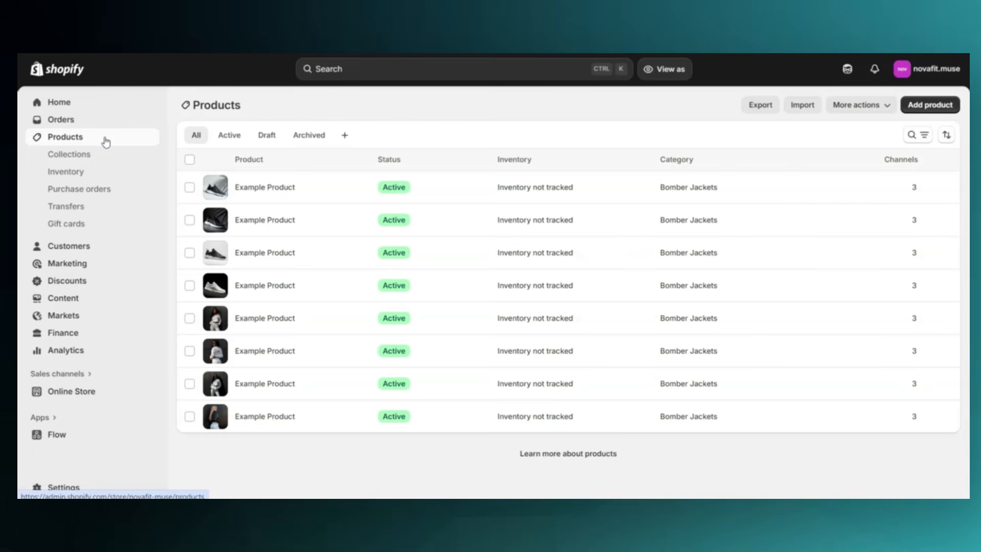
click(355, 323)
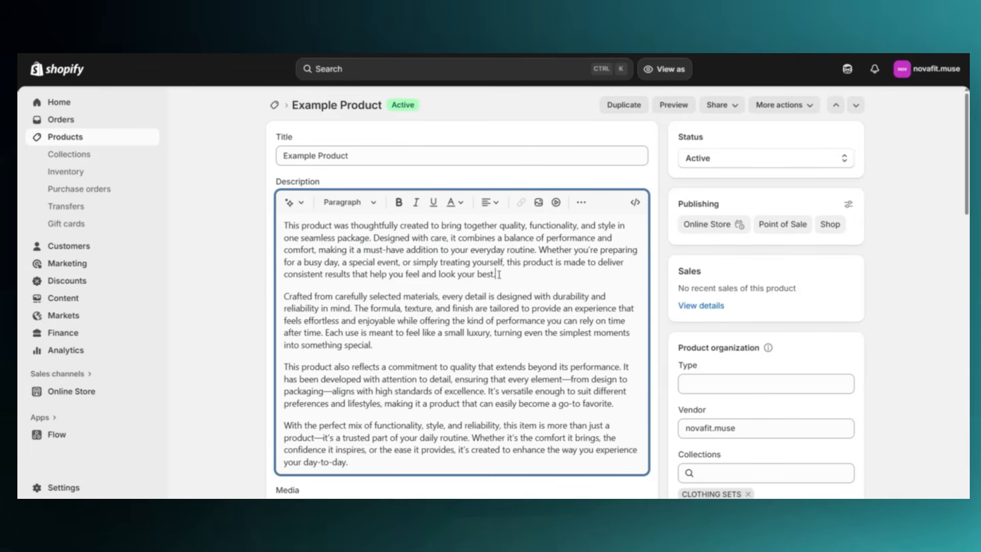
click(502, 272)
key(Return)
text(See our Sizing chart.)
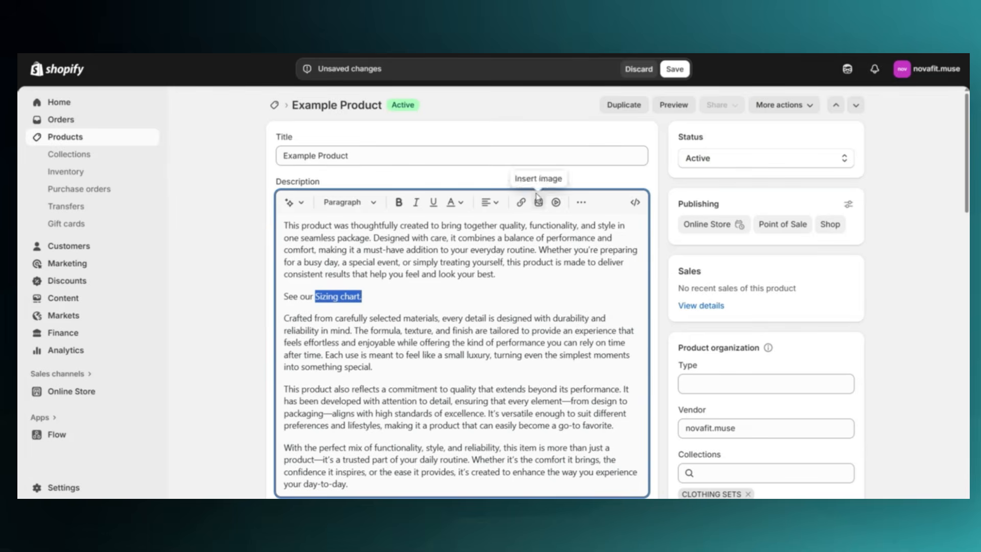
Start a link on "Sizing chart." in the description and copy the Clothing Size Chart page's URL from its storefront view
click(522, 203)
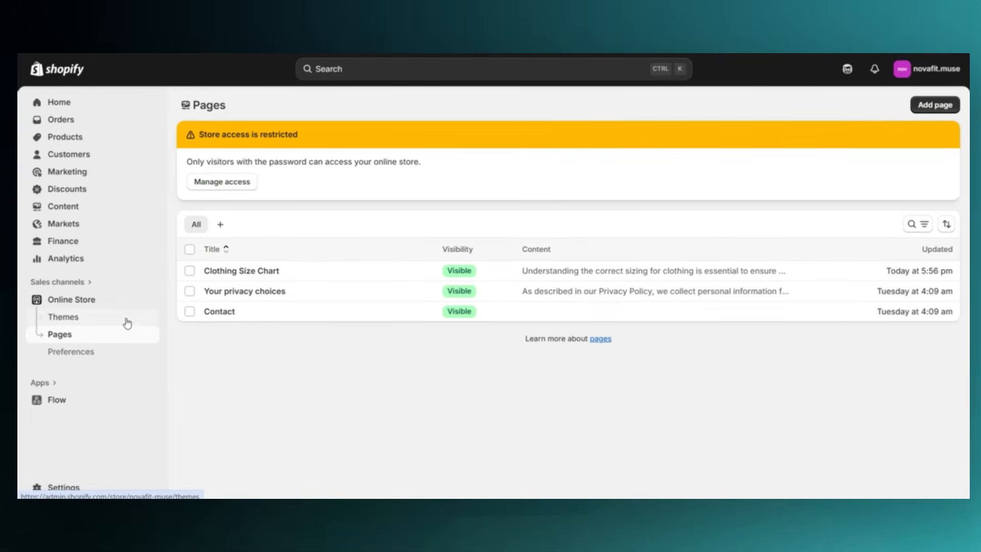
click(329, 267)
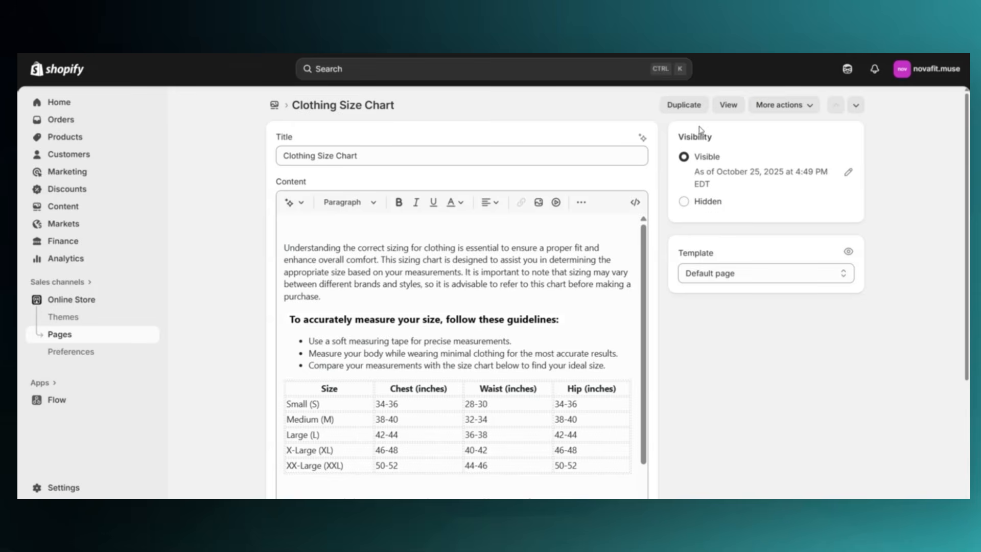
click(726, 106)
scroll(882, 367, up, 3)
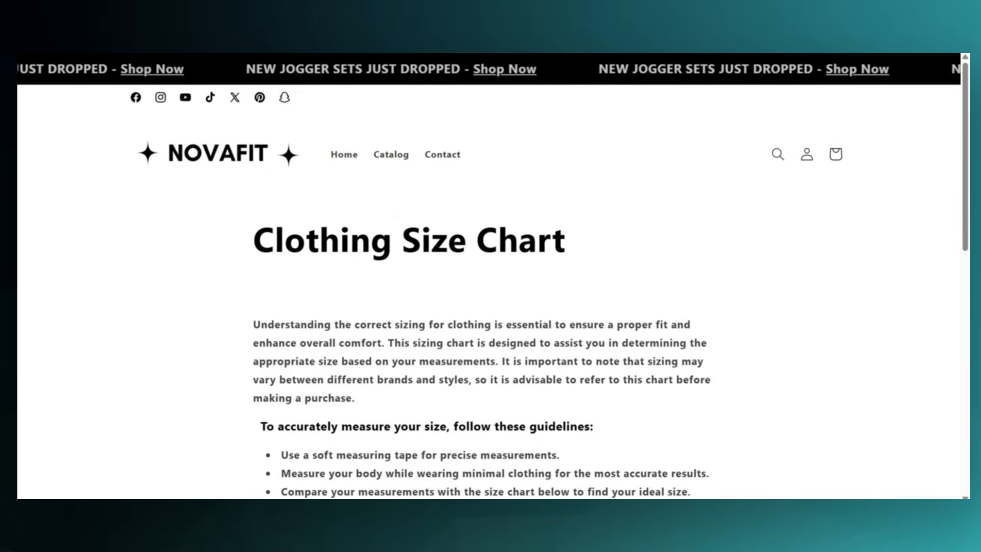
right_click(261, 64)
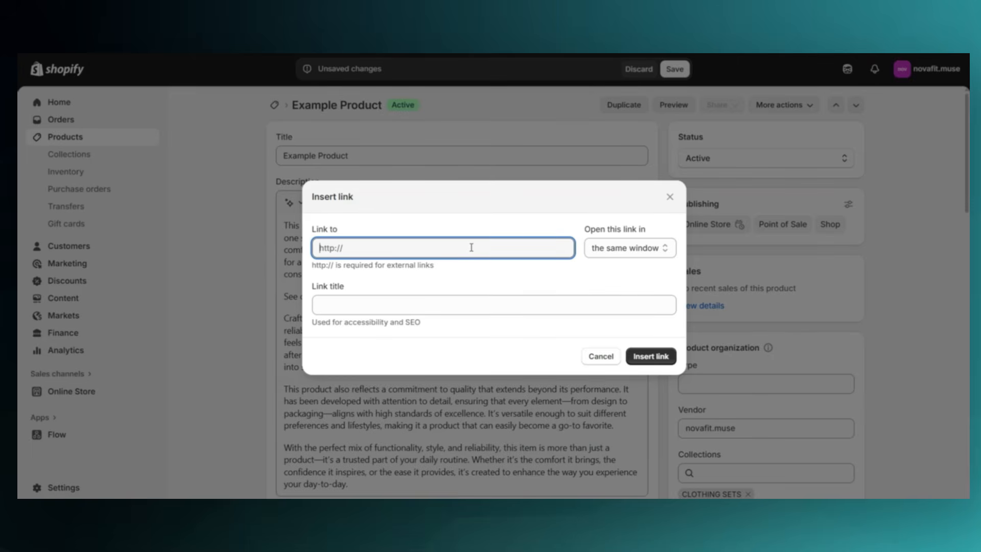
Insert the copied Clothing Size Chart URL as the link on "Sizing chart.", opening in a new window
right_click(471, 248)
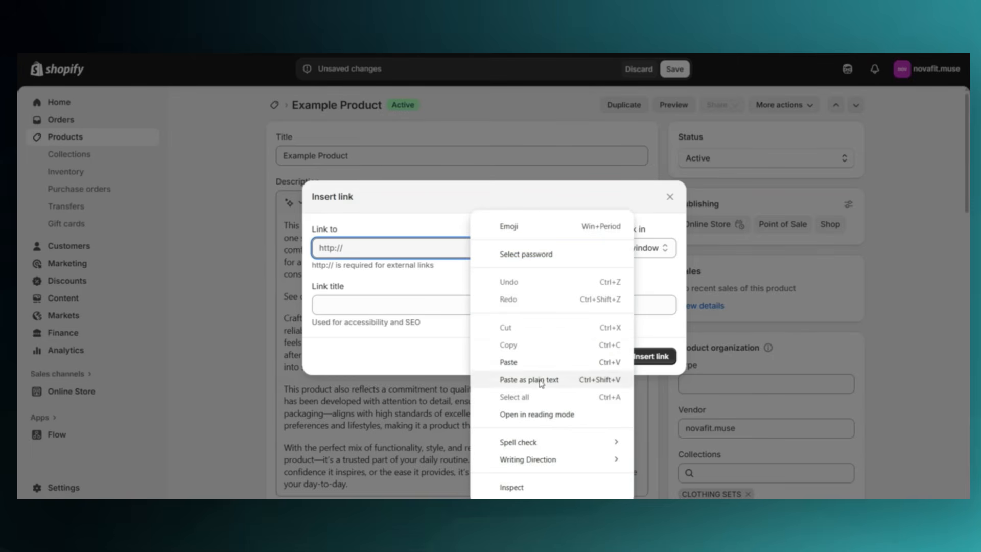
click(537, 361)
click(567, 225)
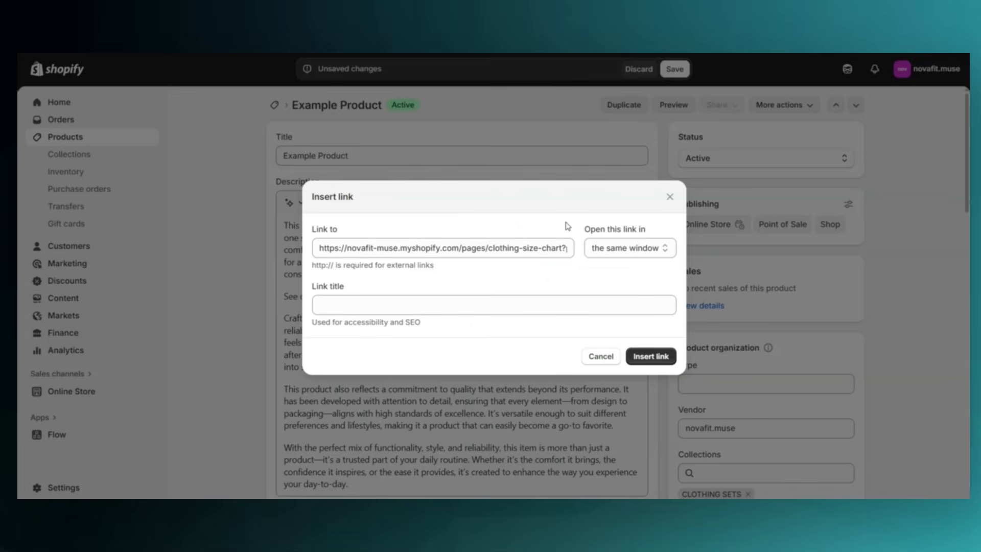
click(611, 248)
click(613, 279)
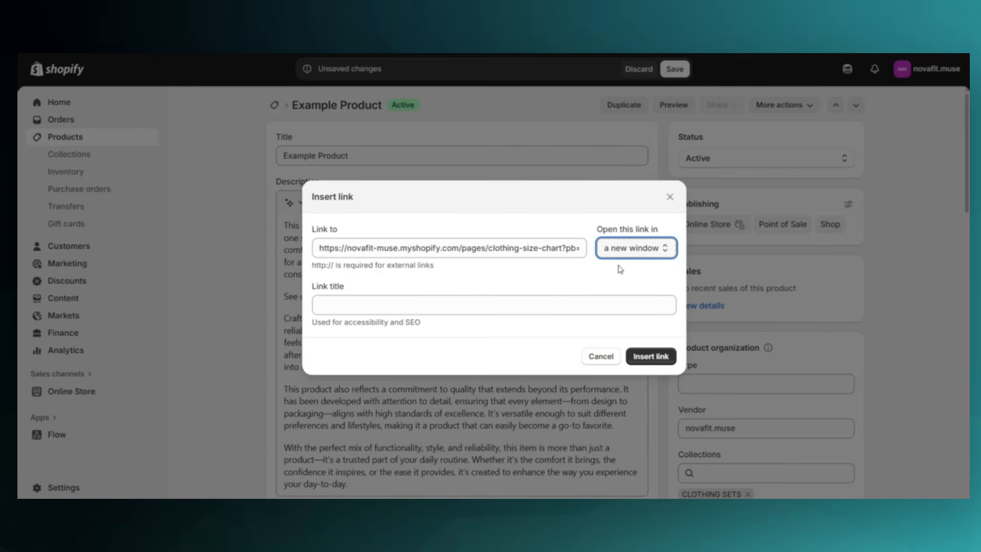
click(648, 357)
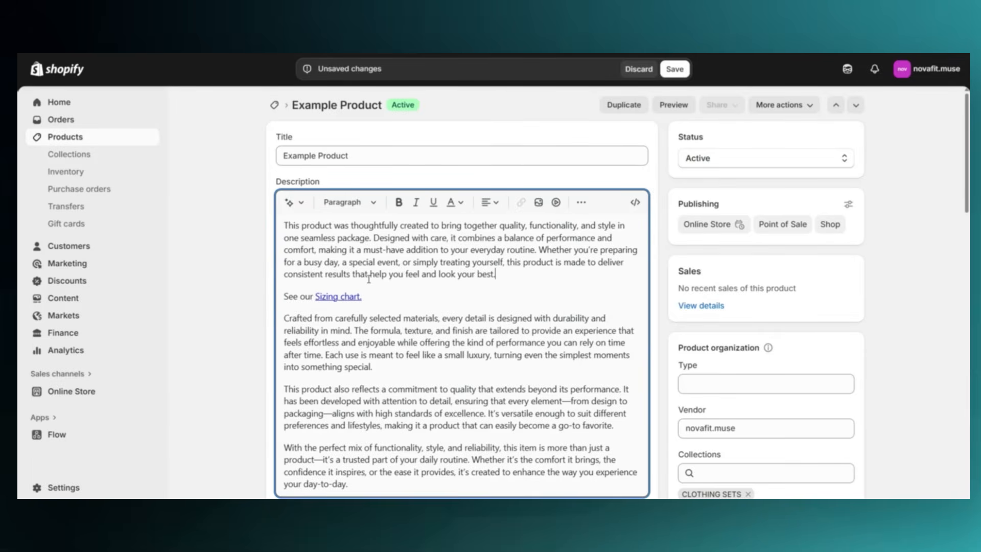
Save the product, and open the "Sizing chart." link in its description from the storefront's product page
click(670, 76)
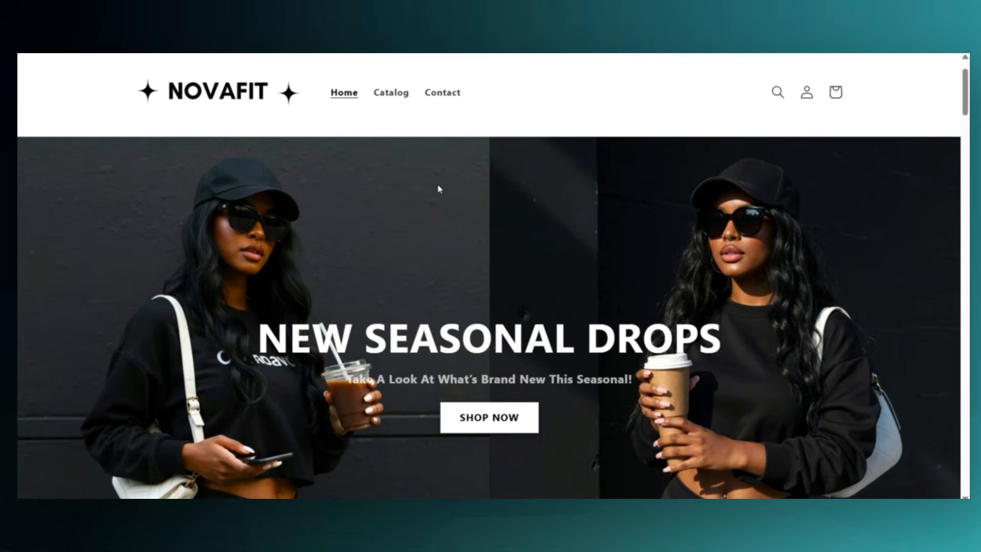
scroll(438, 189, up, 2)
click(391, 162)
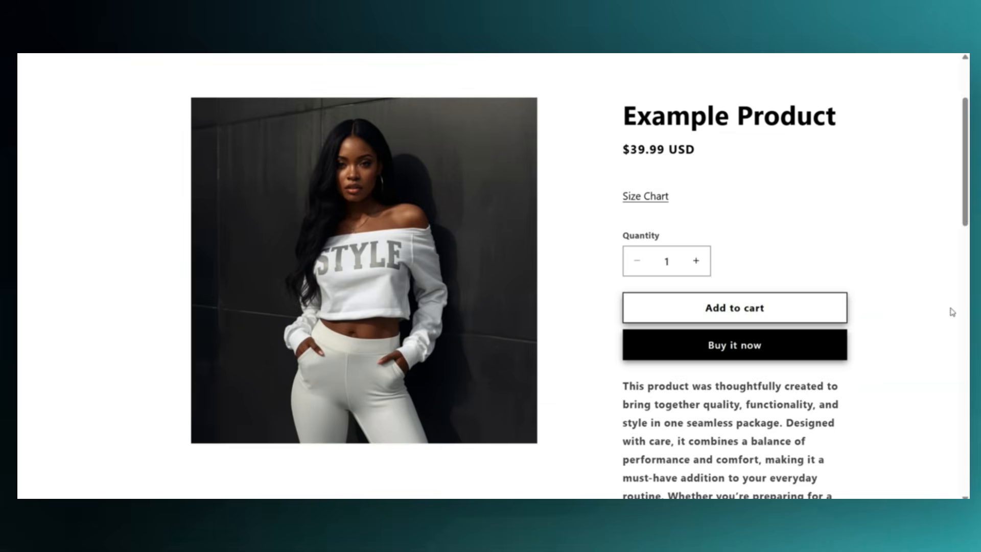
scroll(949, 311, down, 5)
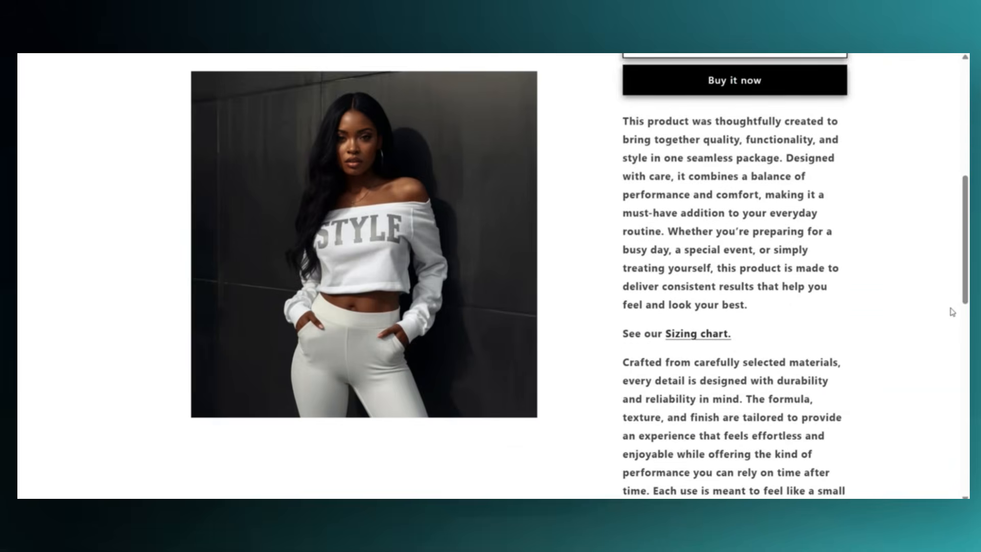
scroll(694, 239, down, 2)
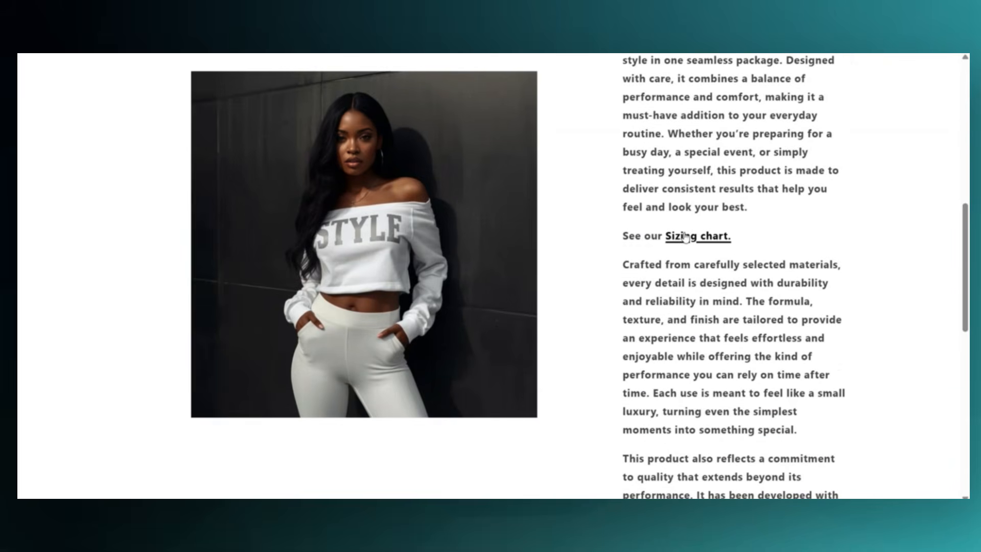
click(685, 237)
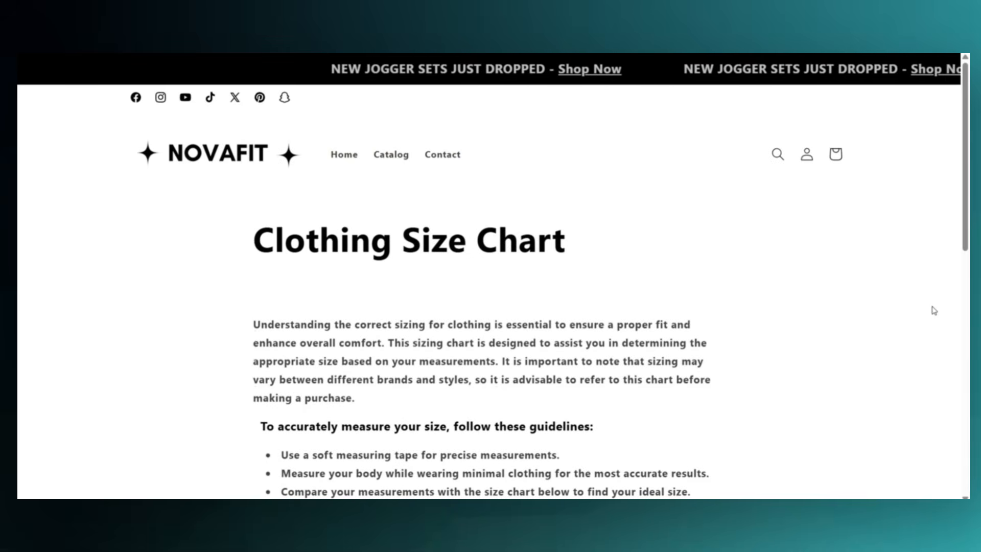
Review the Clothing Size Chart page's guidelines and measurement table, and look over the storefront home page
scroll(934, 310, down, 7)
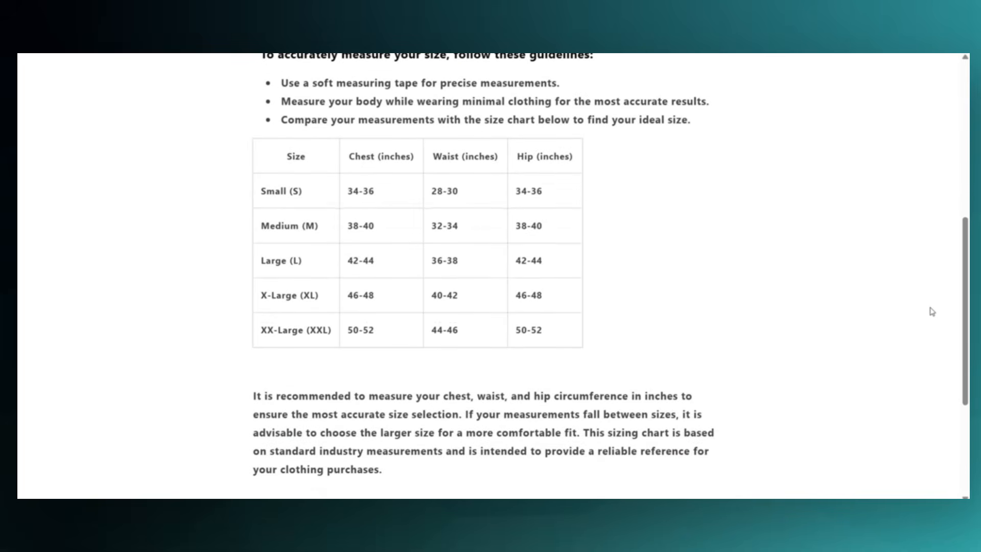
scroll(928, 310, down, 2)
scroll(928, 310, up, 3)
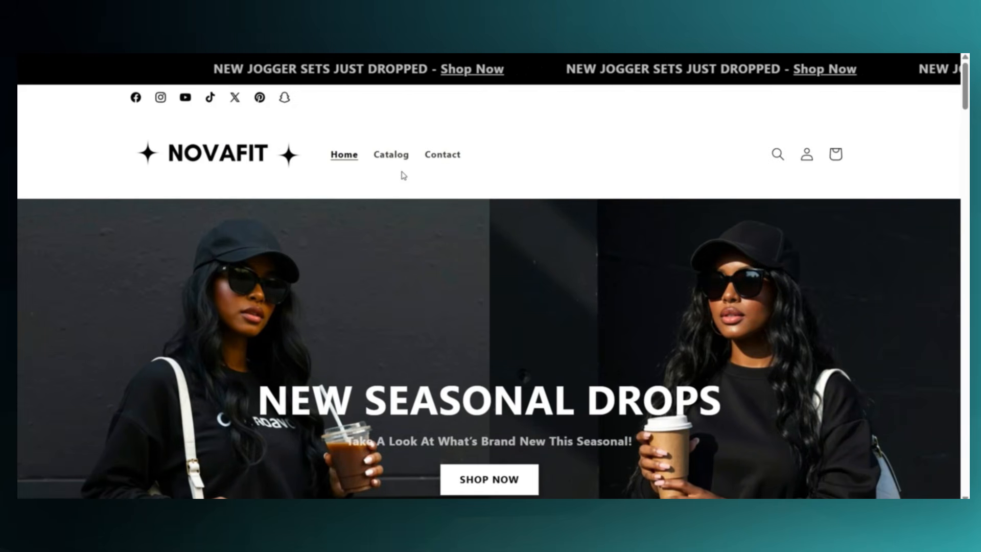
scroll(450, 156, down, 3)
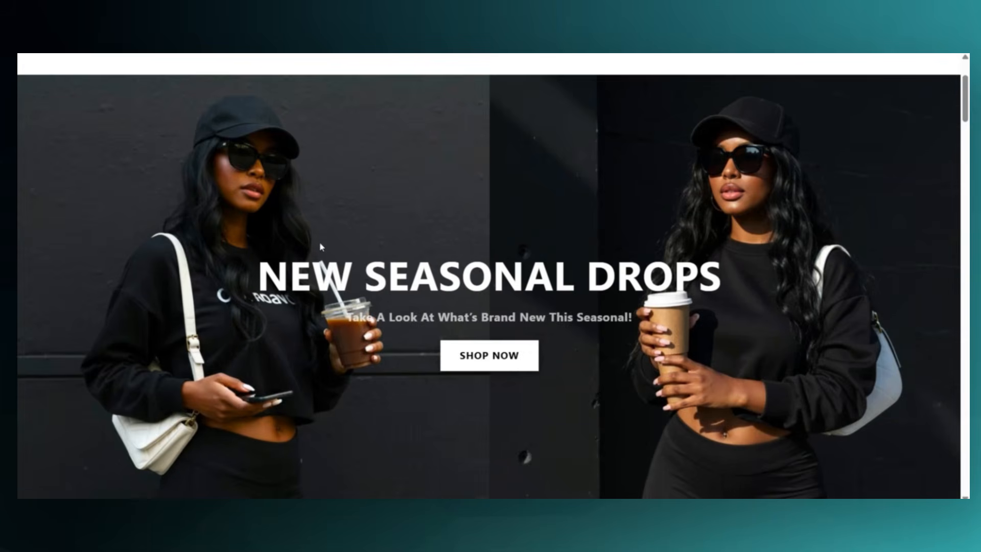
scroll(326, 249, up, 3)
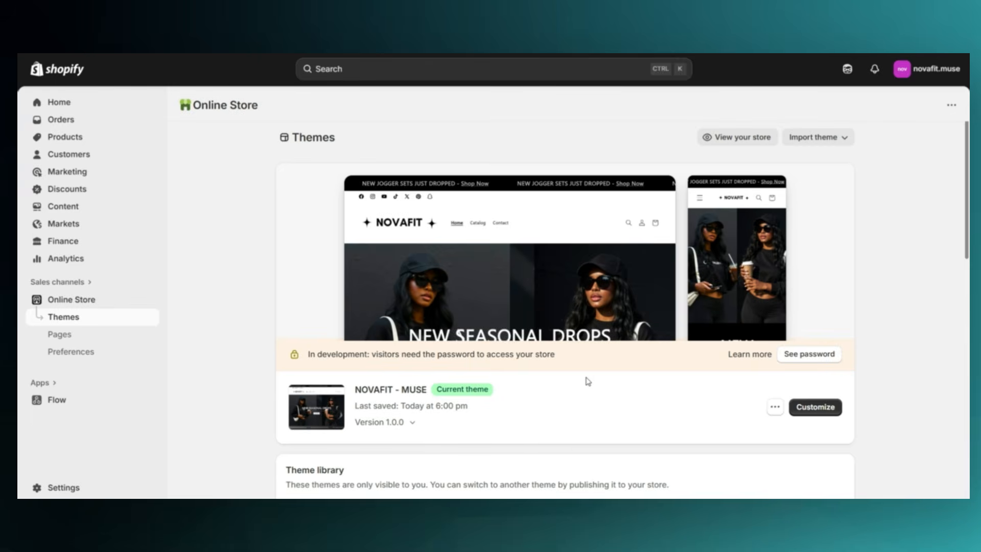
Customize the NOVAFIT - MUSE theme and open the header's Main menu for editing
click(808, 412)
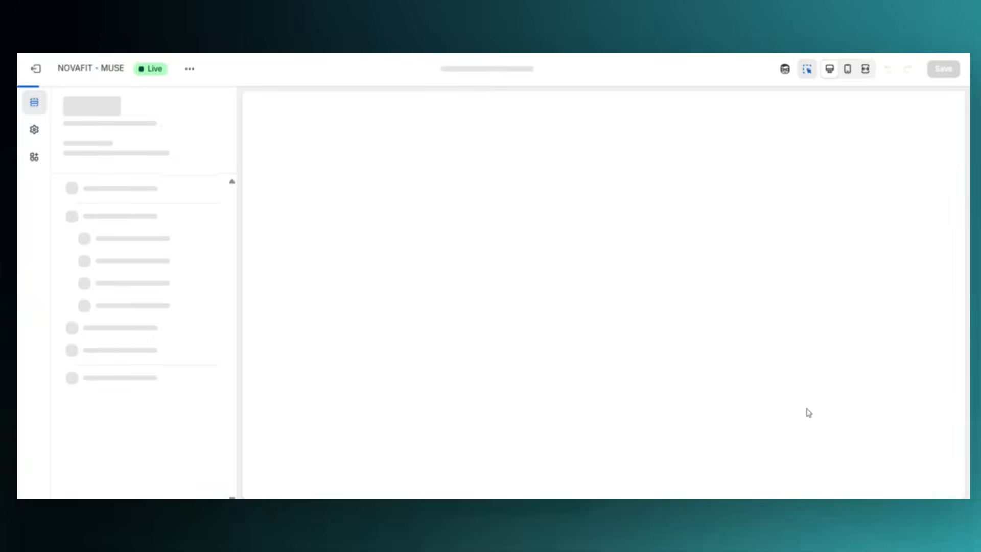
click(717, 182)
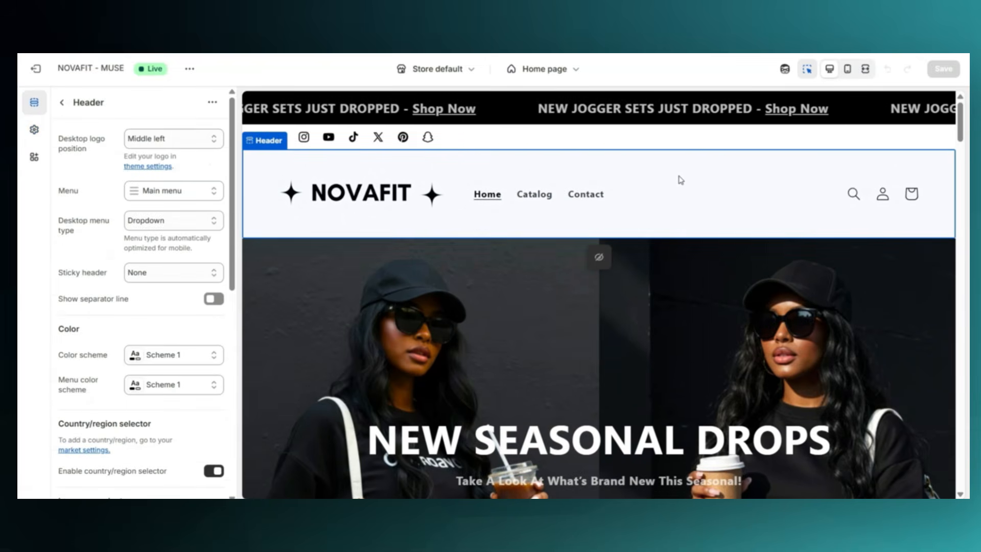
click(146, 193)
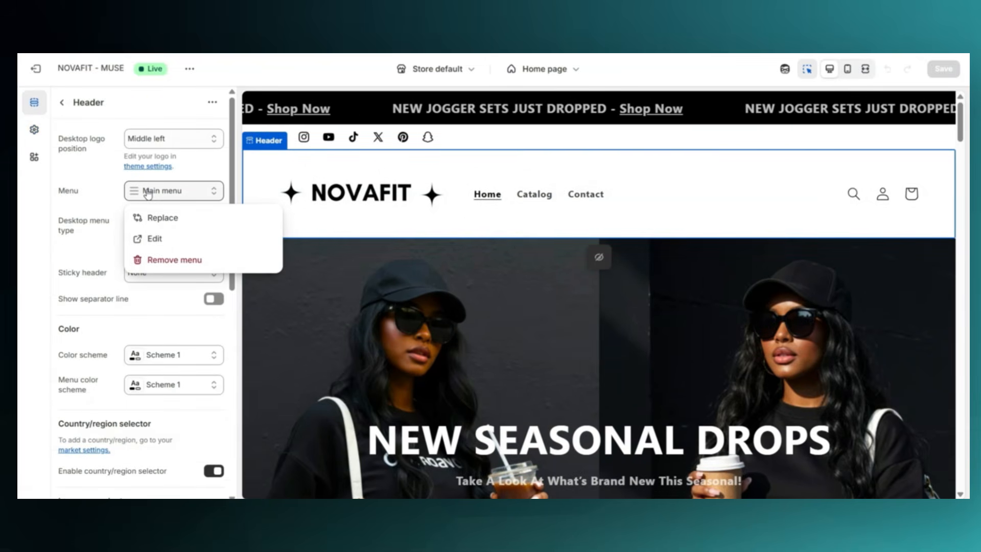
click(152, 238)
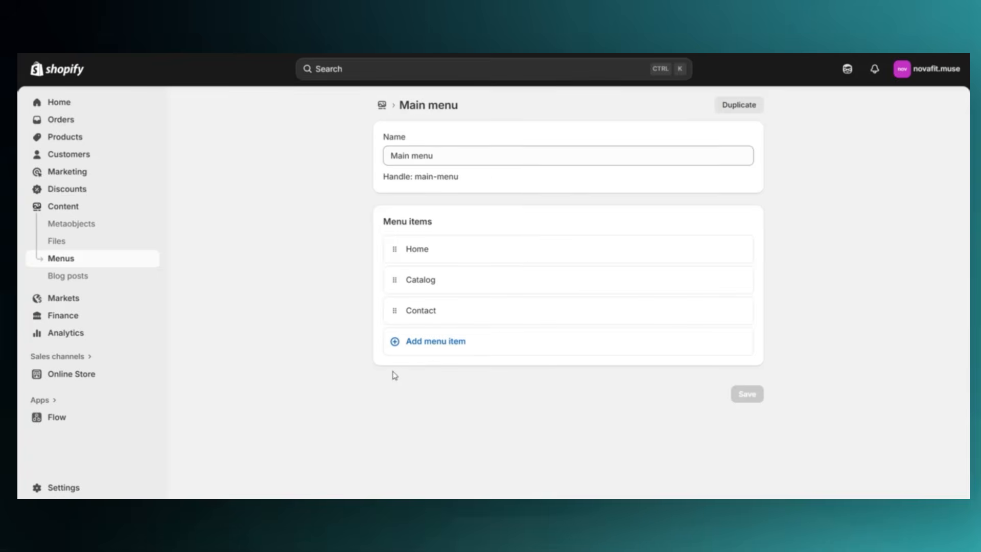
Add a menu item labelled "Size Chart" linking to the Clothing Size Chart page, and save the main menu
click(423, 341)
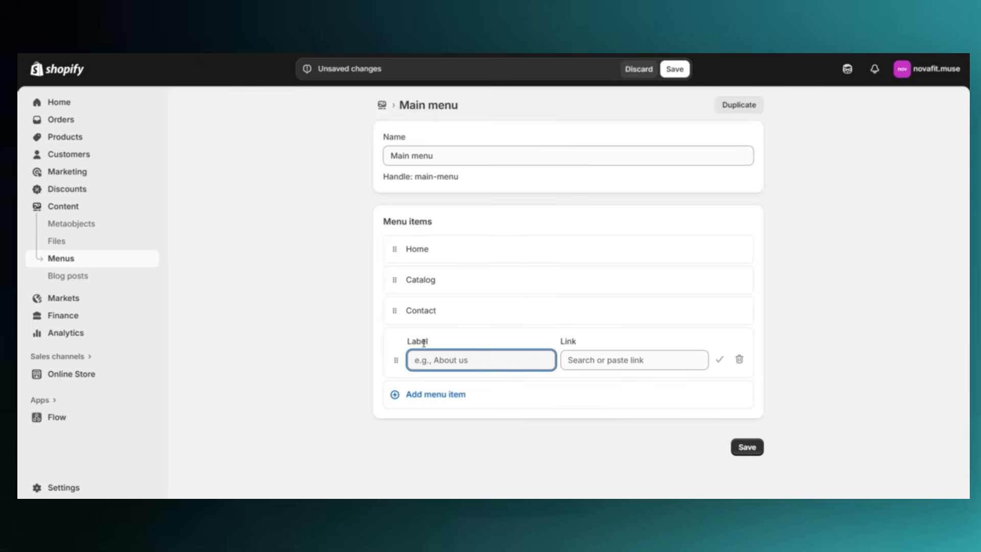
click(617, 361)
click(616, 234)
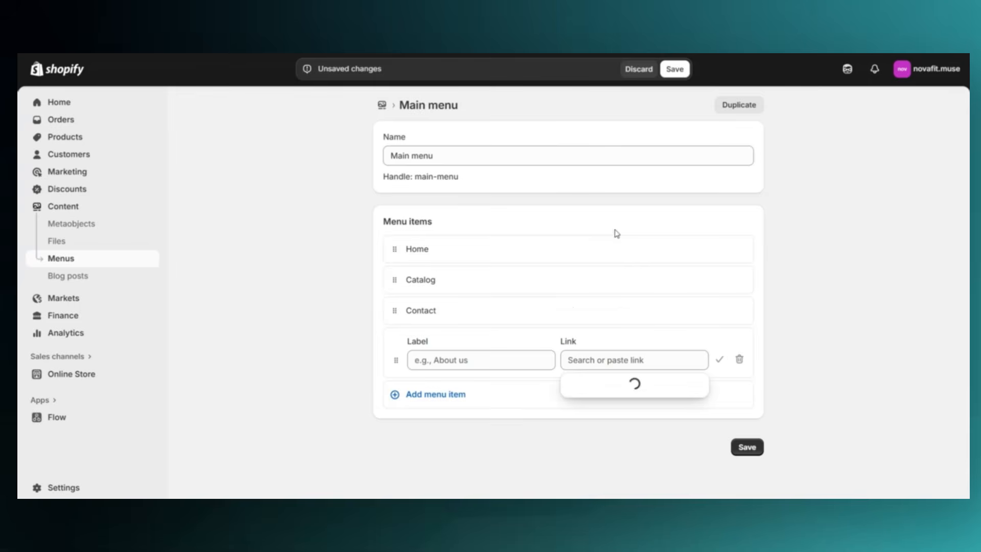
click(611, 407)
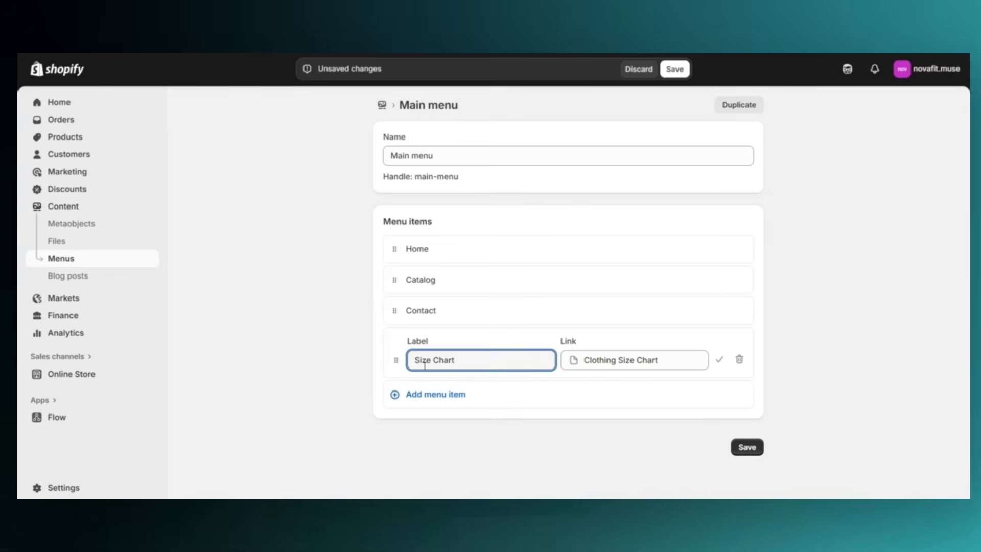
click(718, 362)
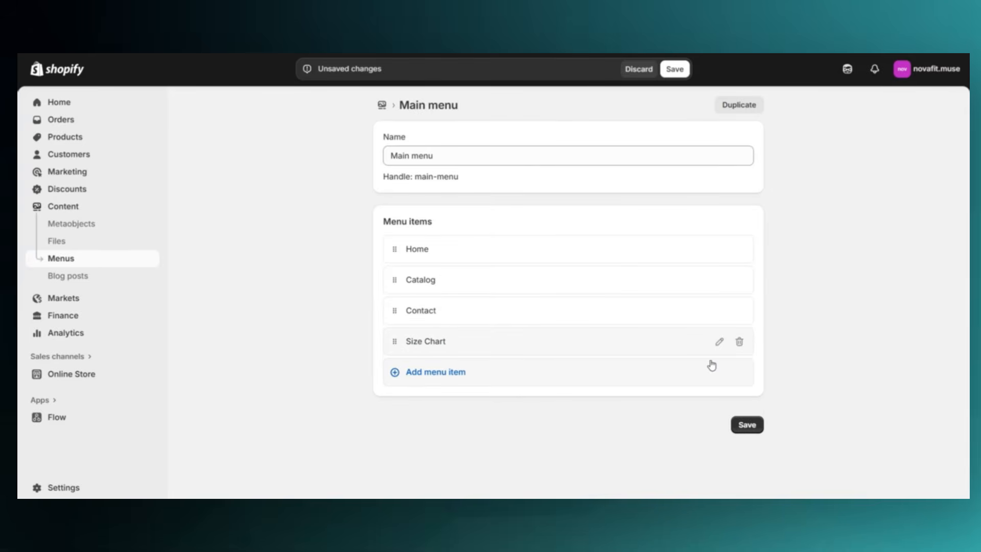
click(674, 75)
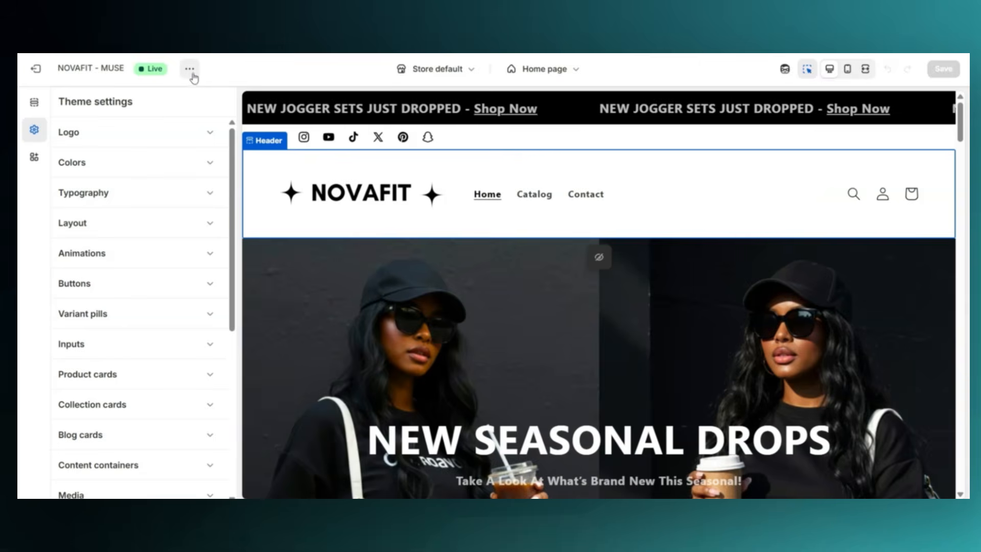
View the live storefront and open the Size Chart page from its header navigation
click(189, 68)
click(123, 185)
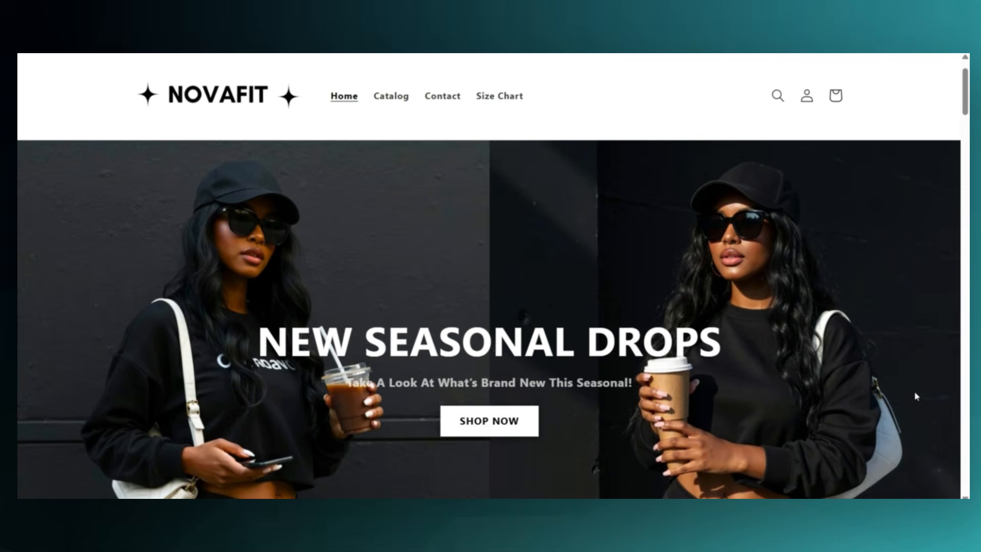
scroll(914, 391, up, 1)
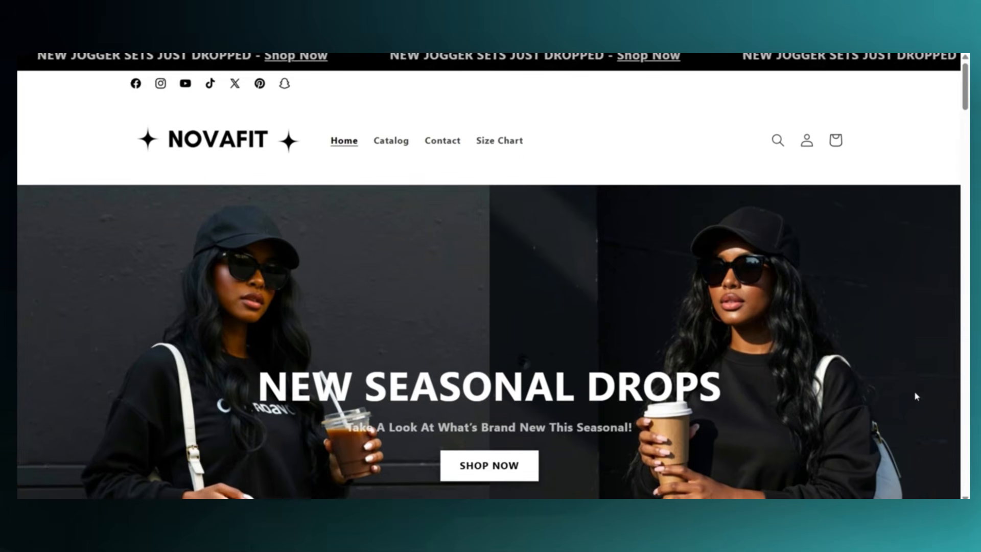
click(488, 155)
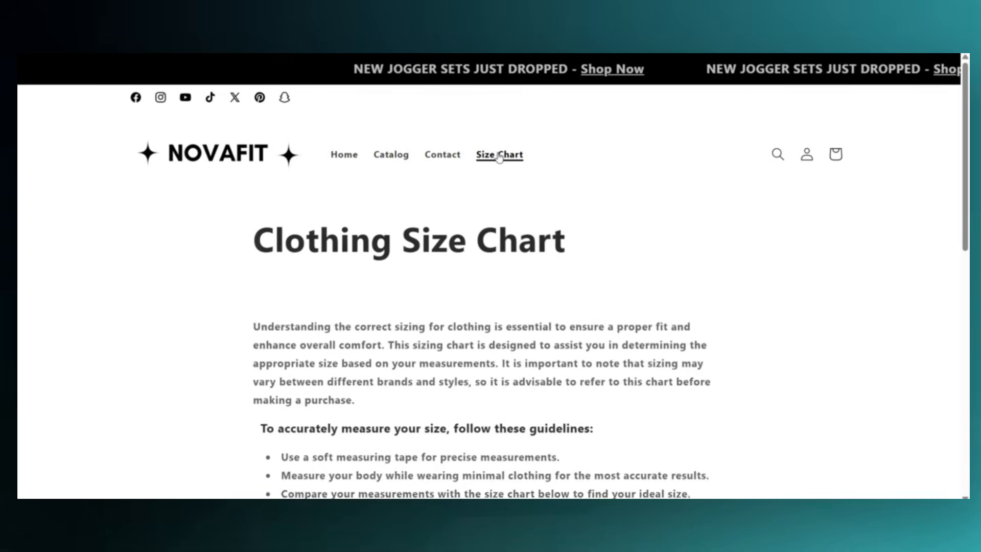